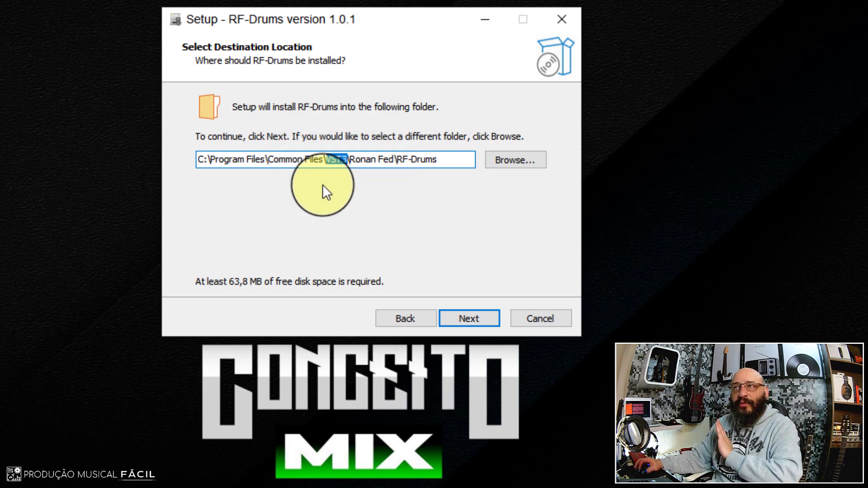
- Try to install RF-Drums 1.0.1 into the default VST3 destination folder, then cancel the installation
{"action": "left_click", "coordinate": [376, 222]}
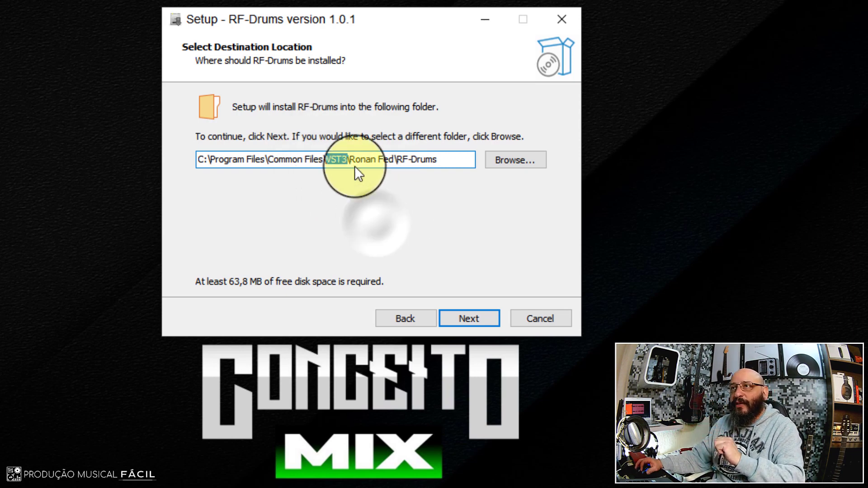
{"action": "left_click", "coordinate": [377, 160]}
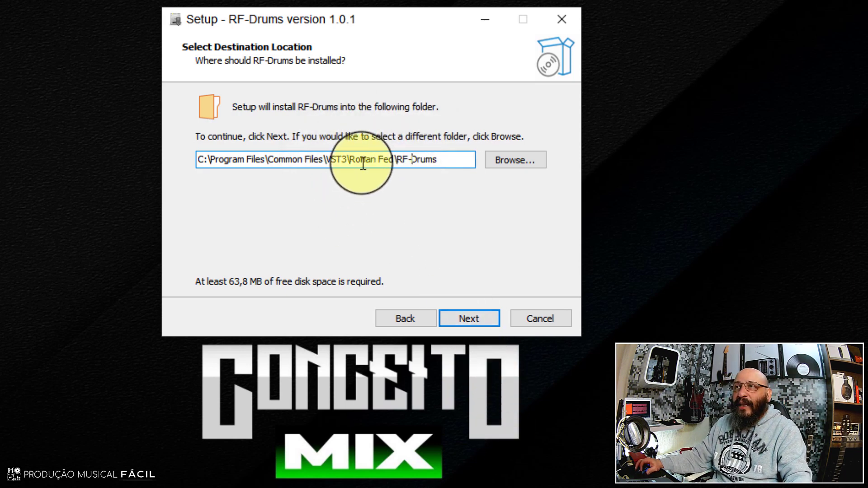
{"action": "left_click_drag", "start_coordinate": [349, 159], "coordinate": [404, 159]}
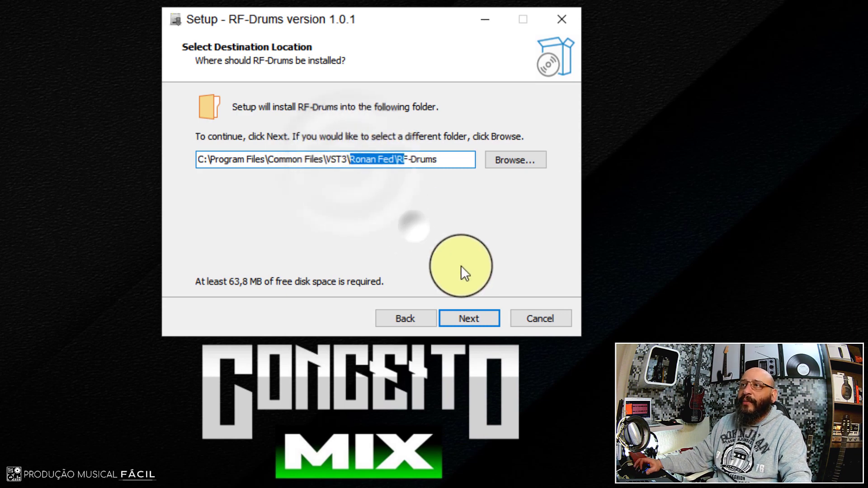
{"action": "left_click", "coordinate": [469, 318]}
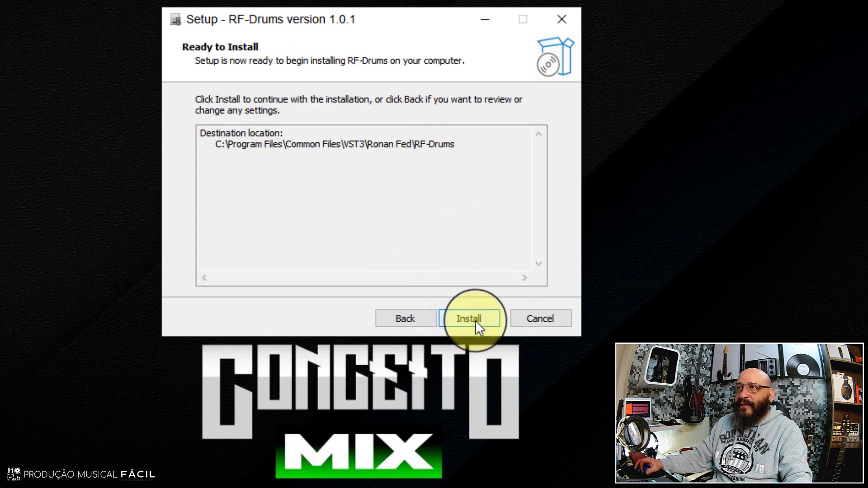
{"action": "left_click", "coordinate": [476, 320]}
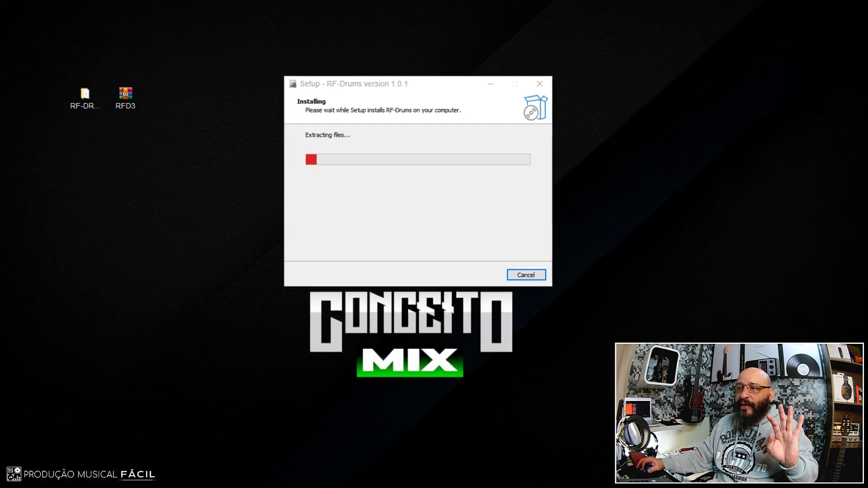
{"action": "left_click_drag", "start_coordinate": [438, 93], "coordinate": [443, 134]}
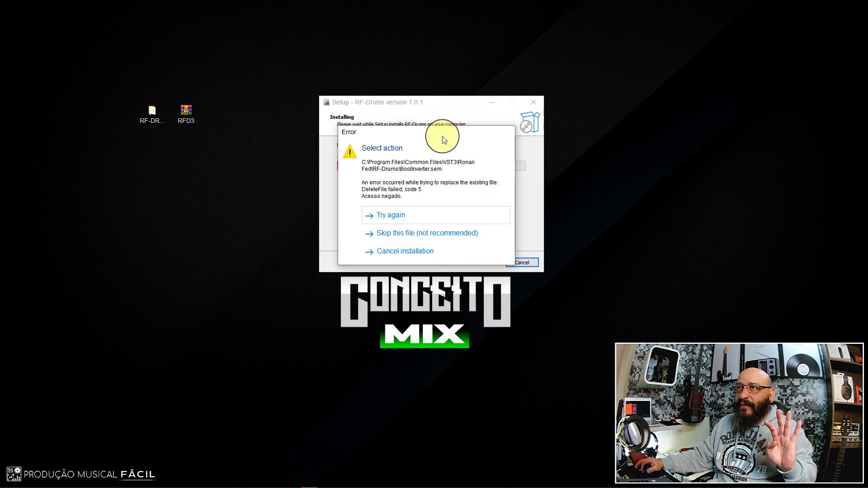
{"action": "left_click", "coordinate": [419, 252]}
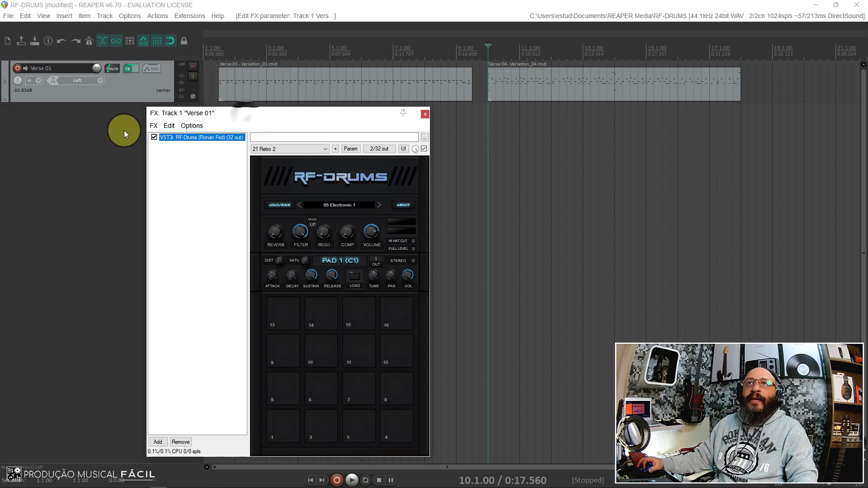
- Float the RF-Drums interface out of the Verse 01 FX chain, and briefly open the track's list of available plug-ins
{"action": "left_click", "coordinate": [198, 141]}
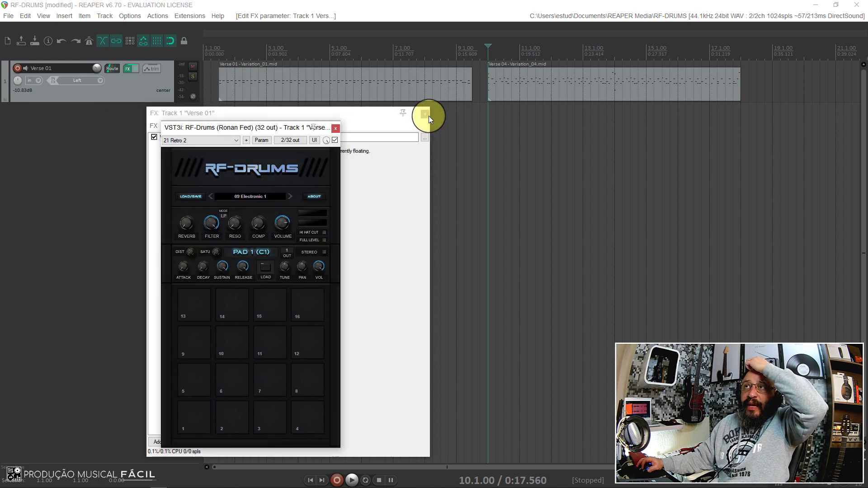
{"action": "left_click_drag", "start_coordinate": [292, 126], "coordinate": [437, 122]}
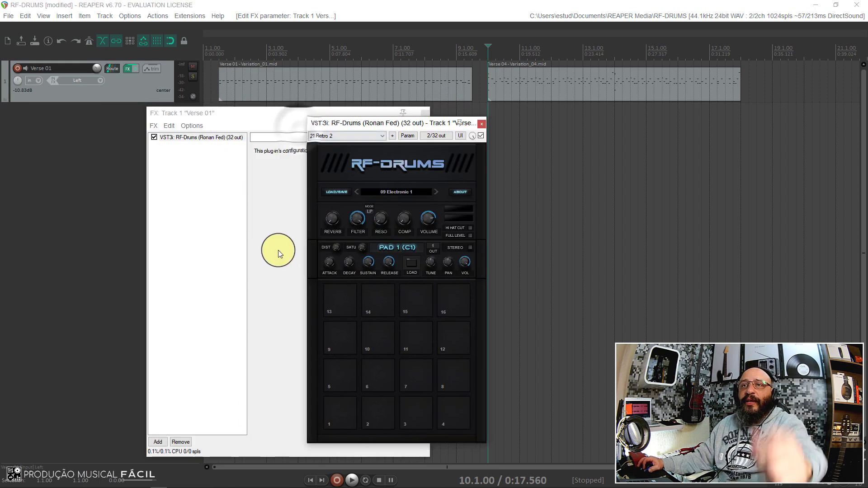
{"action": "left_click", "coordinate": [158, 442]}
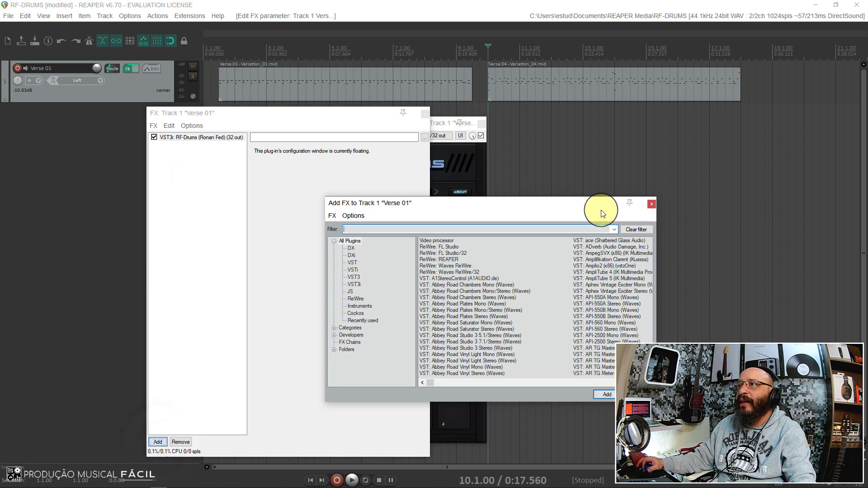
{"action": "left_click", "coordinate": [651, 204]}
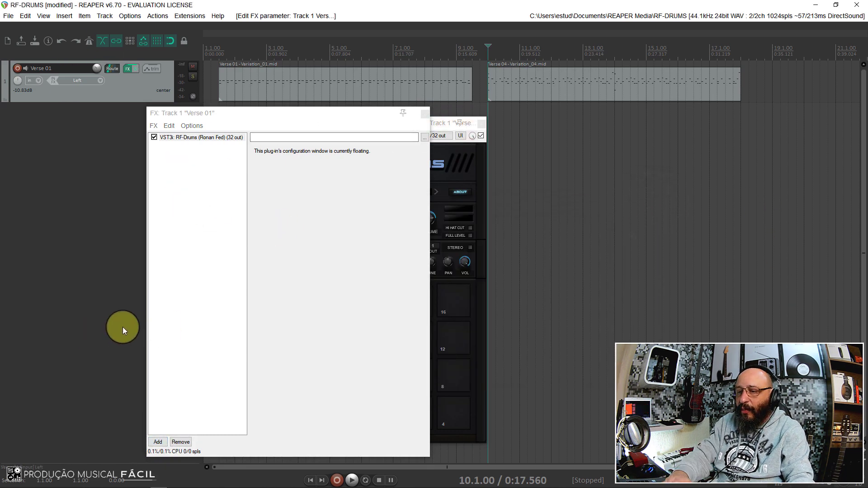
{"action": "left_click", "coordinate": [50, 39]}
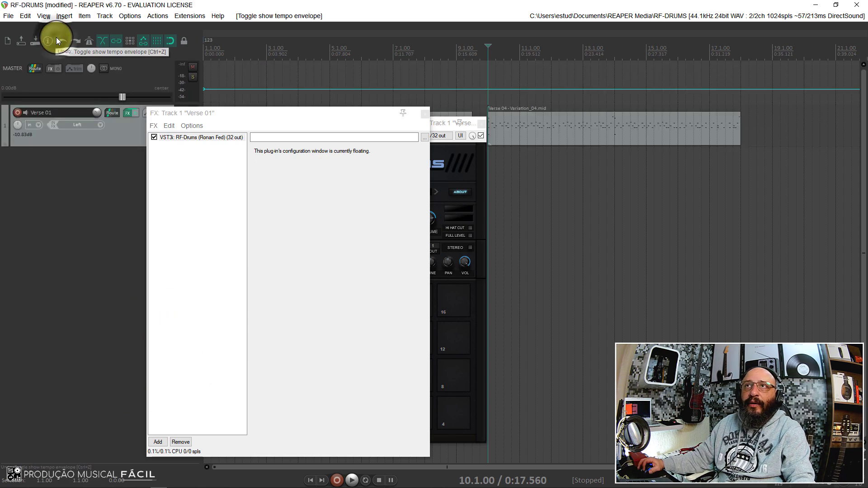
{"action": "left_click", "coordinate": [49, 69]}
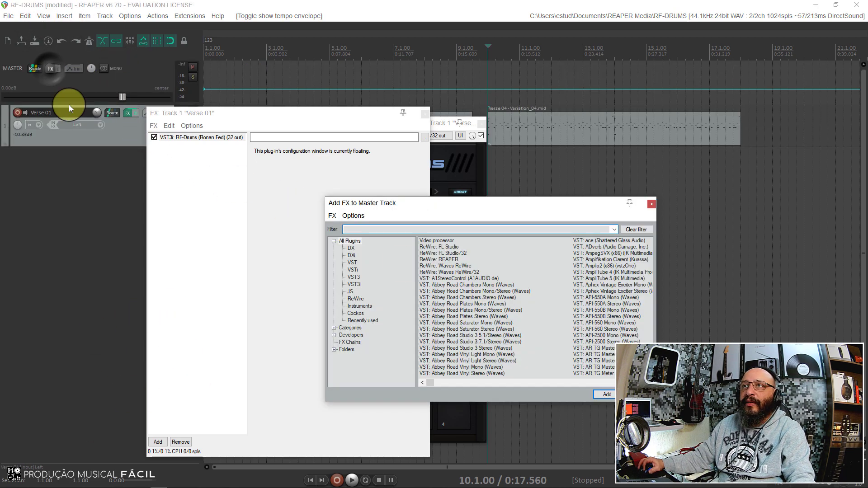
{"action": "left_click", "coordinate": [652, 198]}
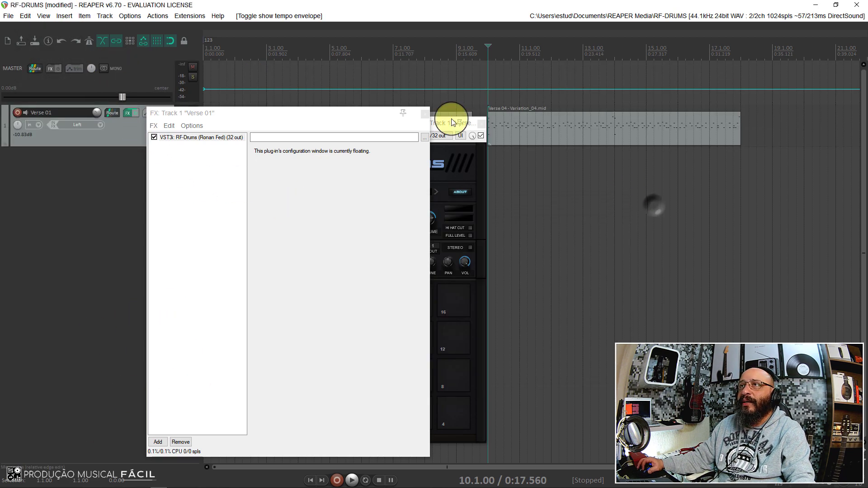
{"action": "left_click", "coordinate": [425, 114]}
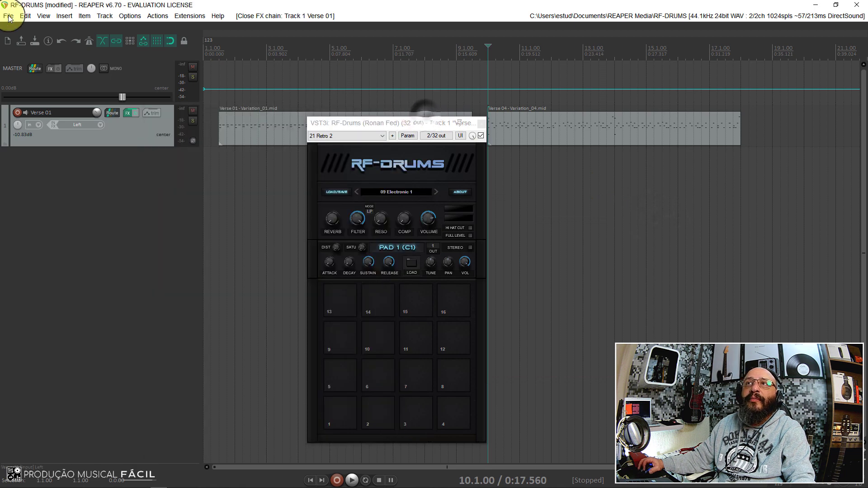
{"action": "left_click", "coordinate": [43, 16]}
{"action": "left_click", "coordinate": [57, 27]}
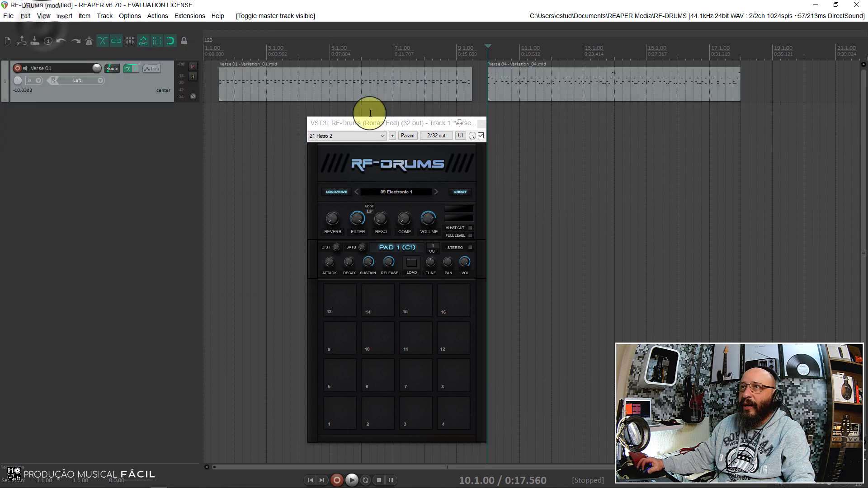
{"action": "left_click", "coordinate": [481, 123]}
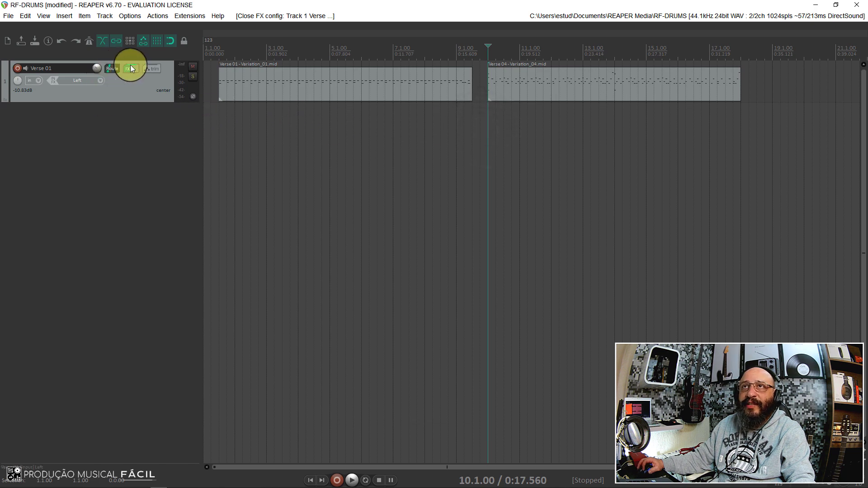
- Open RF-Drums from the Verse 01 FX chain in a floating window, close the chain, and place the floating window below the first MIDI clip
{"action": "left_click", "coordinate": [132, 81]}
{"action": "double_click", "coordinate": [194, 138]}
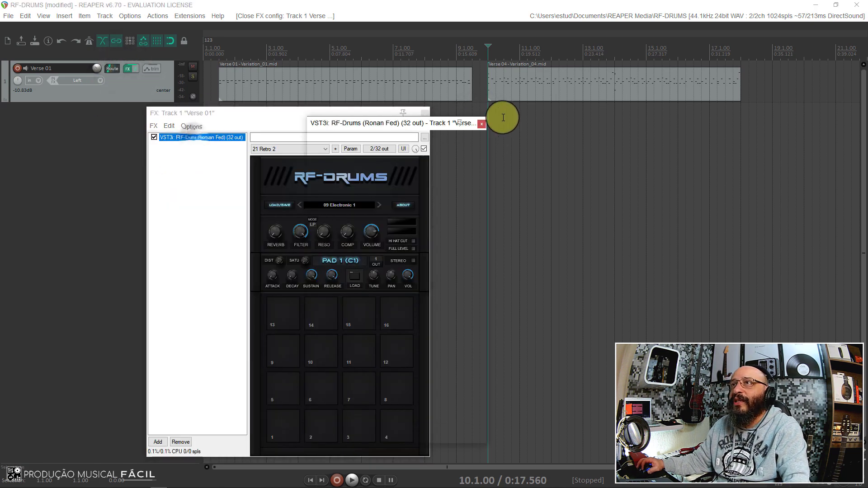
{"action": "left_click", "coordinate": [424, 112]}
{"action": "left_click", "coordinate": [423, 112]}
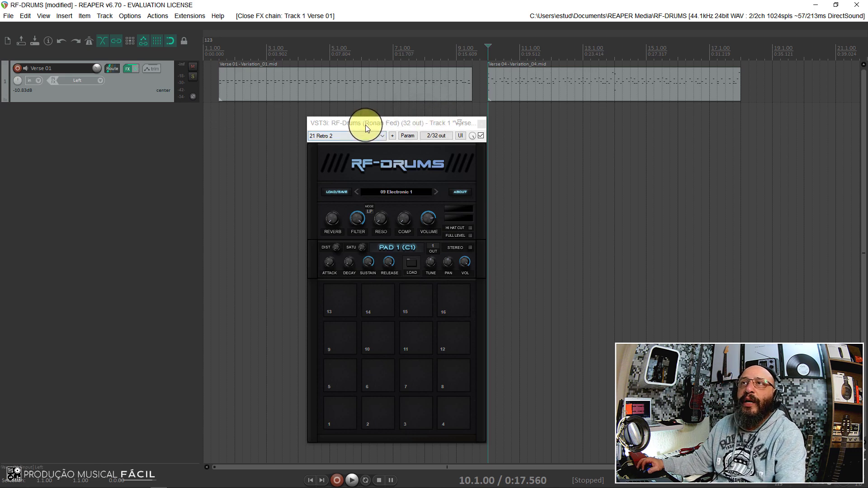
{"action": "left_click_drag", "start_coordinate": [366, 127], "coordinate": [273, 135]}
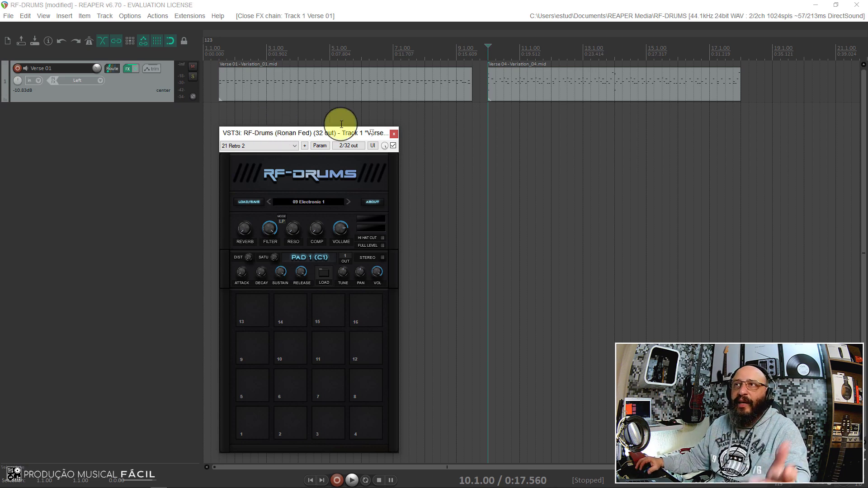
- Set the edit cursor at the start of the first MIDI clip and load the RF-Drums preset 00 User Empty
{"action": "left_click", "coordinate": [220, 48]}
{"action": "left_click", "coordinate": [311, 206]}
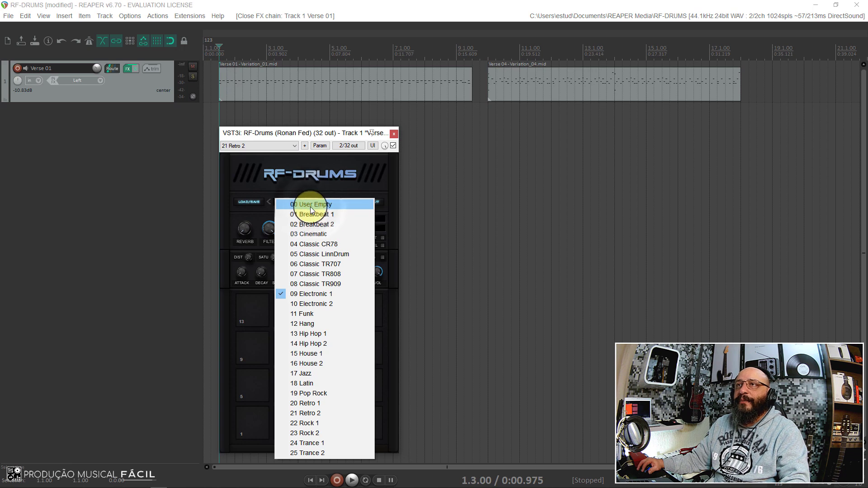
{"action": "left_click", "coordinate": [316, 206]}
{"action": "left_click", "coordinate": [311, 203]}
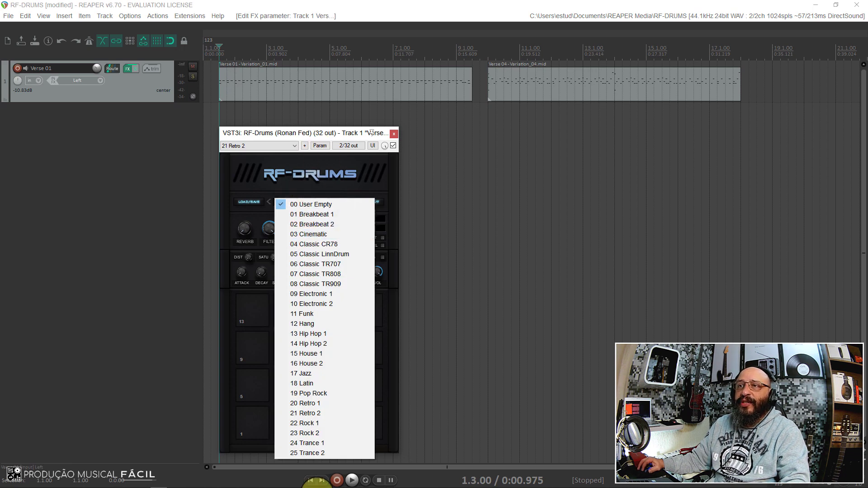
{"action": "left_click", "coordinate": [307, 174]}
- View the RF-Drums version and developer information, then return to the drum controls
{"action": "left_click", "coordinate": [324, 174]}
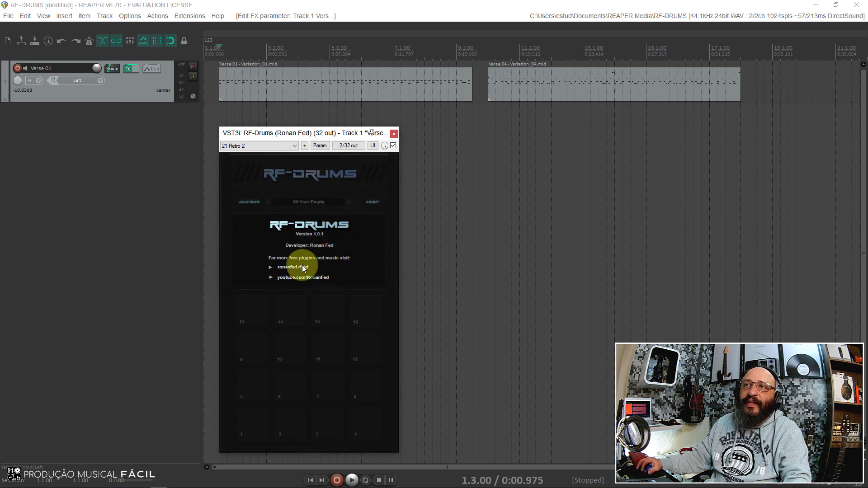
{"action": "left_click", "coordinate": [295, 175]}
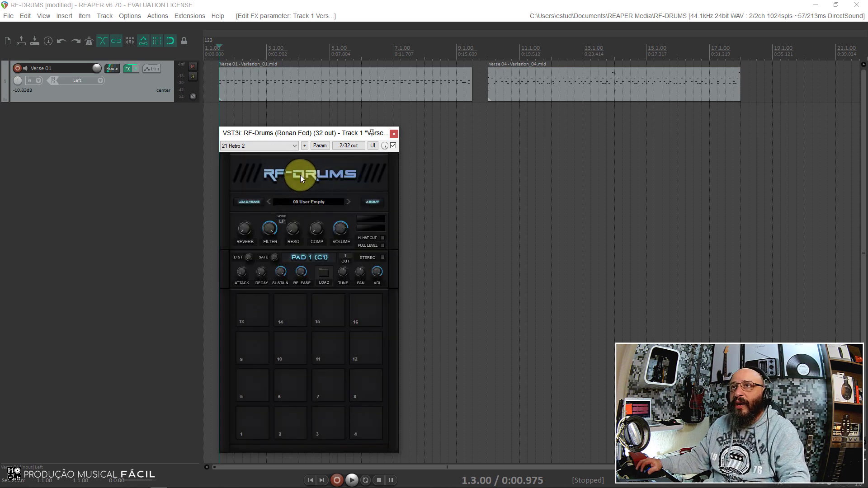
{"action": "left_click_drag", "start_coordinate": [266, 138], "coordinate": [269, 137]}
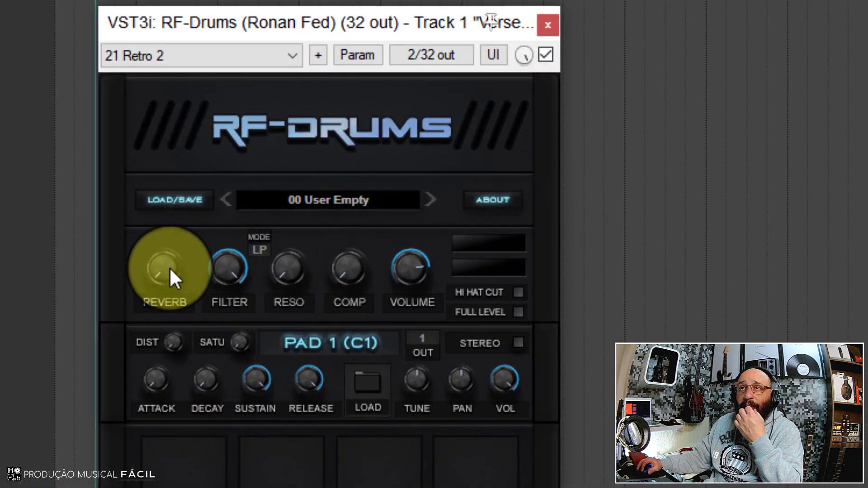
- Try out the global Reverb, Filter and Reso knobs, returning each one to its original setting
{"action": "mouse_move", "coordinate": [250, 227]}
{"action": "left_click_drag", "start_coordinate": [173, 271], "coordinate": [166, 383]}
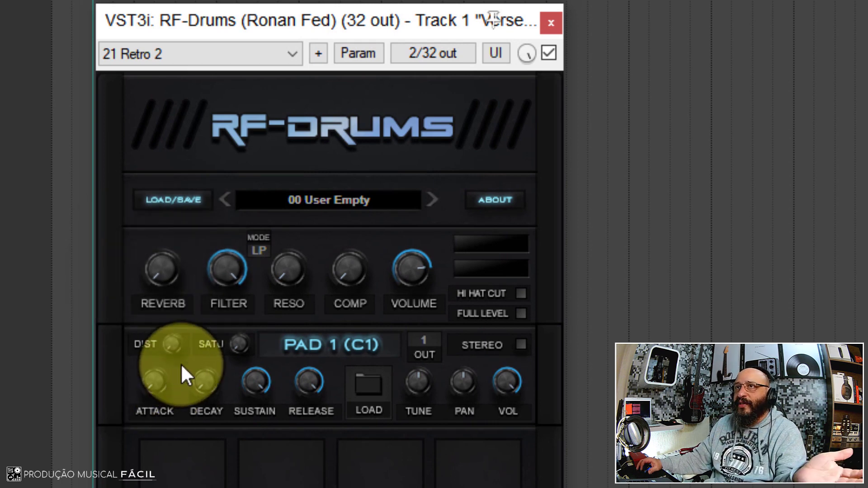
{"action": "left_click_drag", "start_coordinate": [160, 270], "coordinate": [131, 316]}
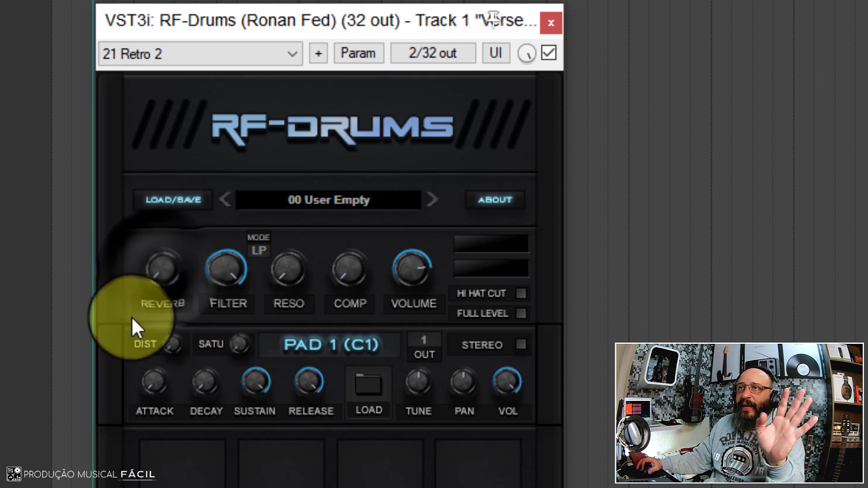
{"action": "left_click_drag", "start_coordinate": [226, 278], "coordinate": [213, 247]}
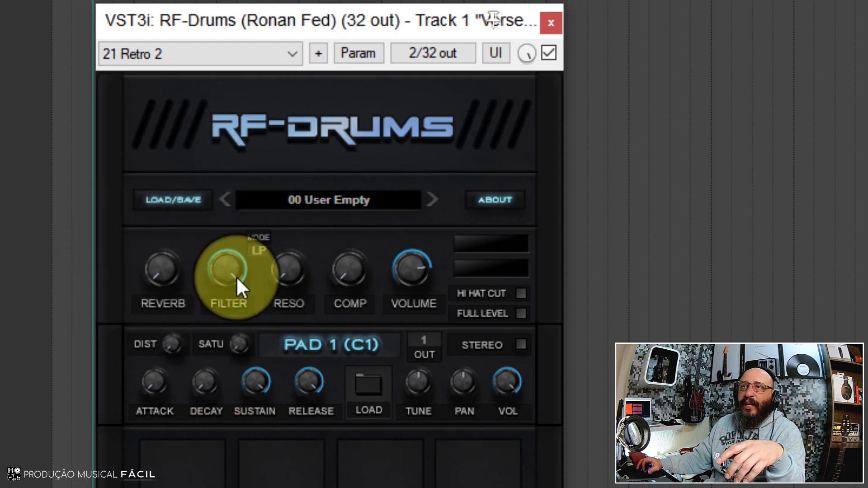
{"action": "left_click", "coordinate": [292, 270]}
{"action": "left_click_drag", "start_coordinate": [292, 269], "coordinate": [293, 316]}
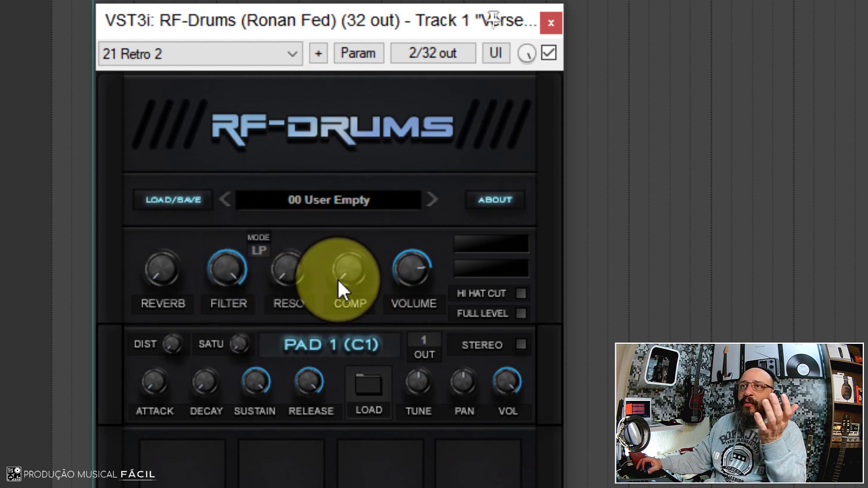
- Try out the global Comp knob and return it to minimum, then lower the global Volume slightly
{"action": "left_click", "coordinate": [348, 271]}
{"action": "left_click_drag", "start_coordinate": [348, 271], "coordinate": [343, 213]}
{"action": "left_click", "coordinate": [355, 284]}
{"action": "left_click_drag", "start_coordinate": [423, 267], "coordinate": [496, 354]}
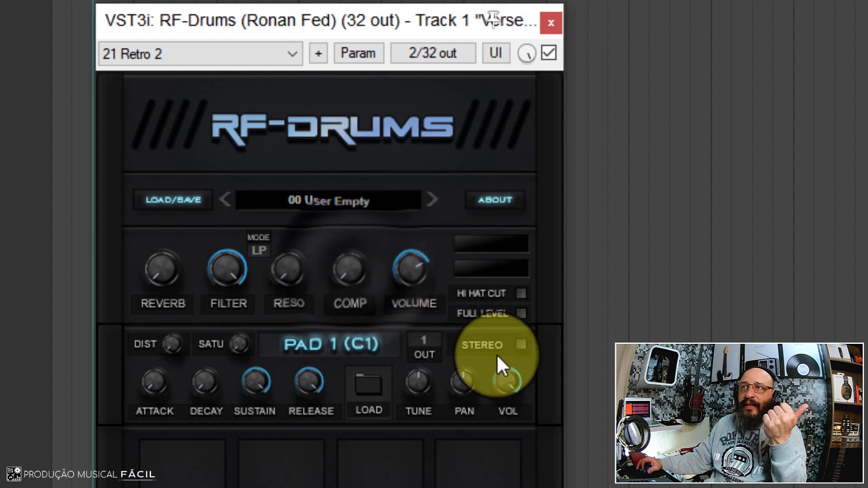
- Switch the Hi Hat Cut, Full Level and Pad 1 Stereo options on and off again, one after another
{"action": "left_click", "coordinate": [525, 291]}
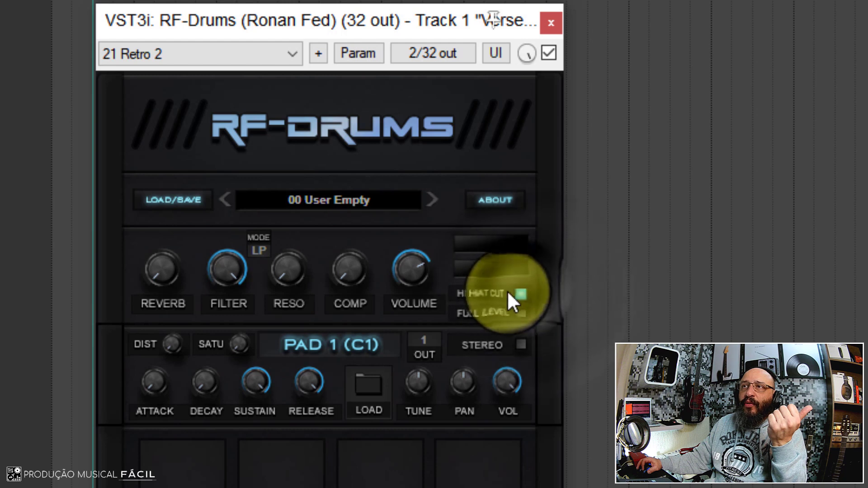
{"action": "left_click", "coordinate": [521, 292]}
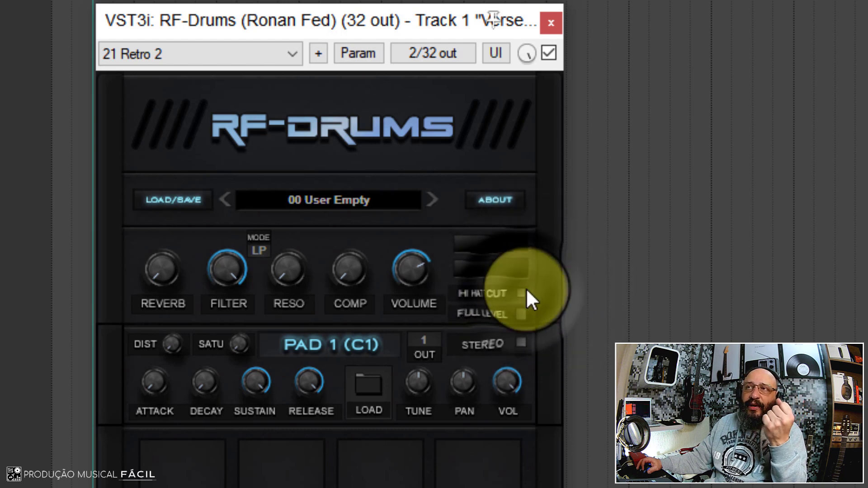
{"action": "left_click", "coordinate": [521, 314]}
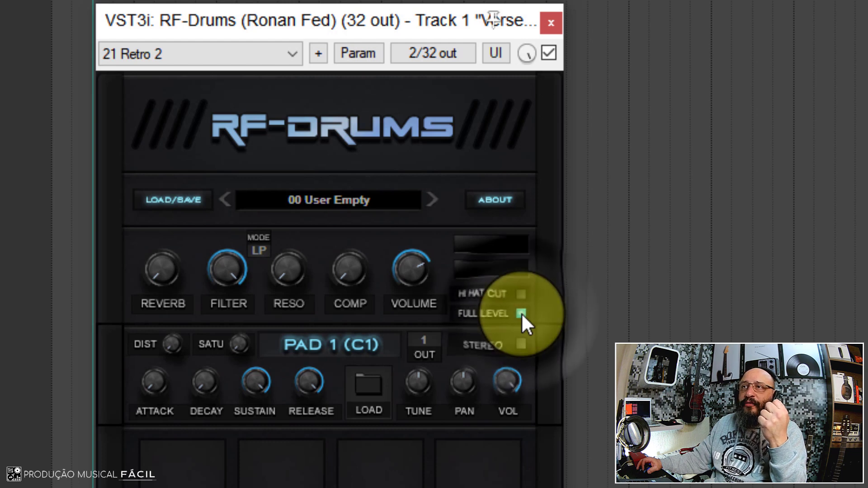
{"action": "left_click", "coordinate": [522, 315]}
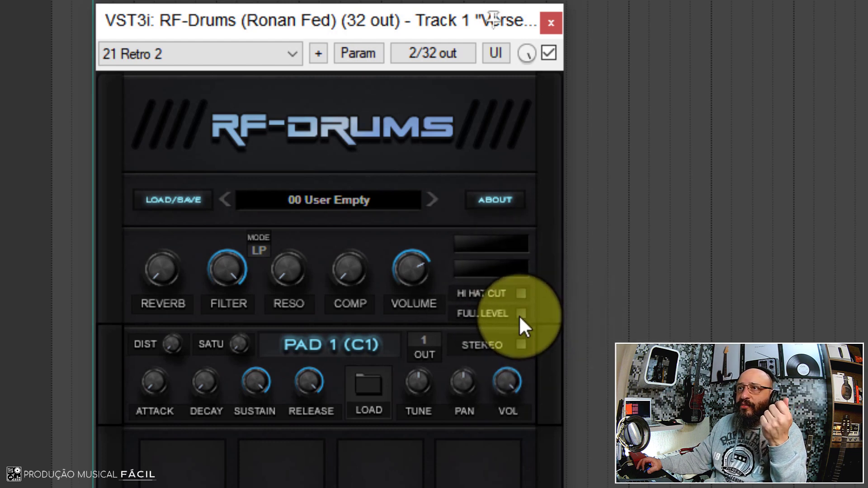
{"action": "left_click", "coordinate": [522, 345]}
{"action": "left_click", "coordinate": [522, 346]}
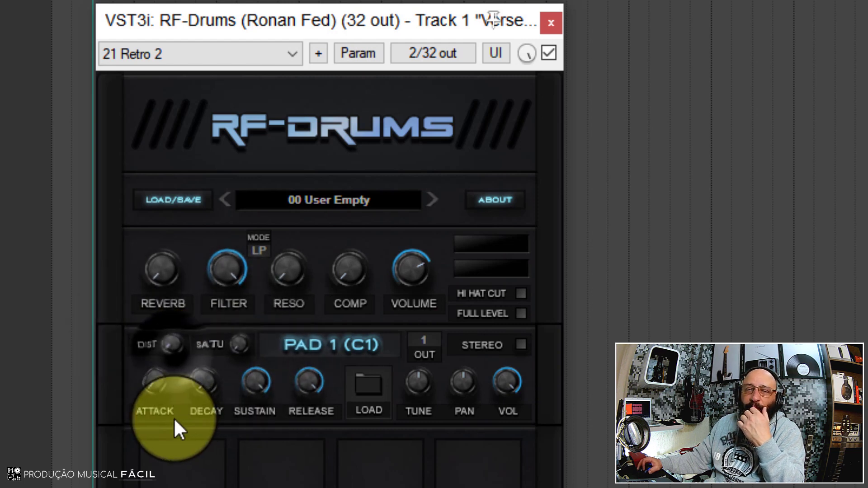
- Load the 01 Breakbeat 1 preset and play the Verse 01 clip from its start, stopping playback after a few bars
{"action": "mouse_move", "coordinate": [244, 345]}
{"action": "left_click", "coordinate": [199, 470]}
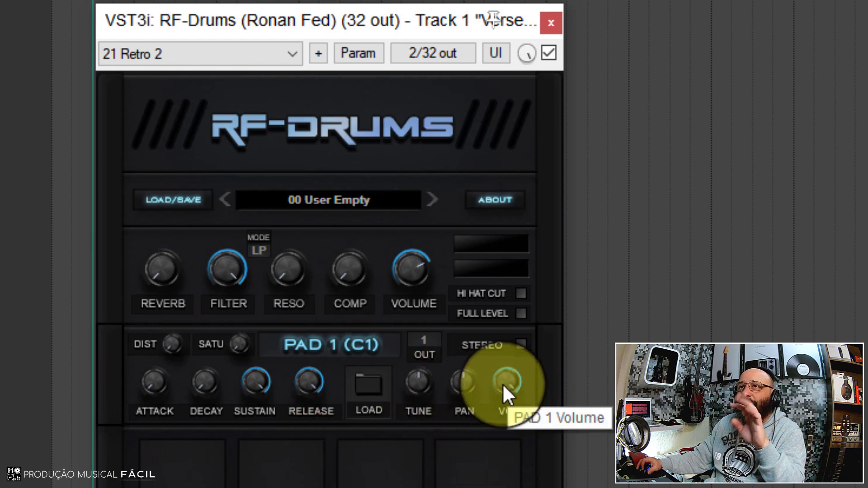
{"action": "left_click", "coordinate": [338, 196]}
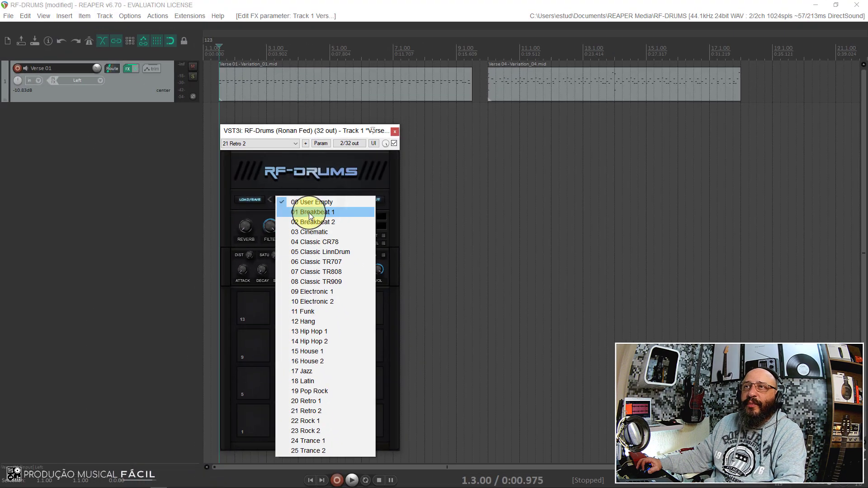
{"action": "left_click", "coordinate": [323, 230]}
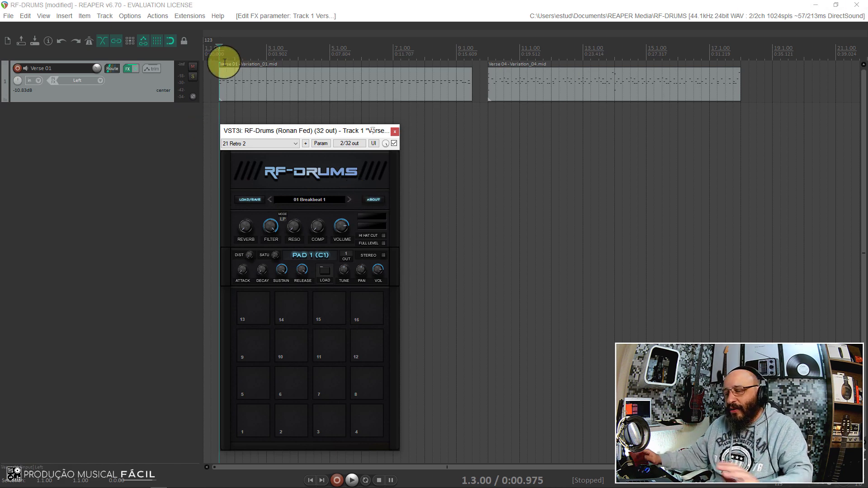
{"action": "key", "text": "space"}
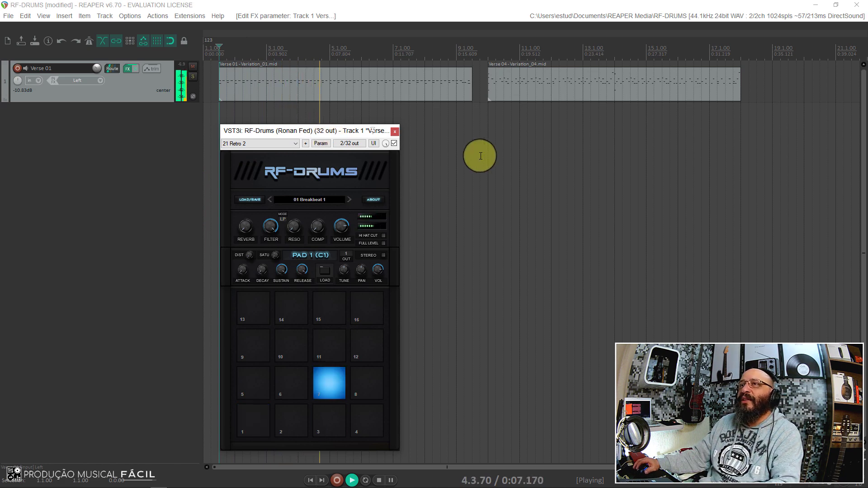
{"action": "key", "text": "space"}
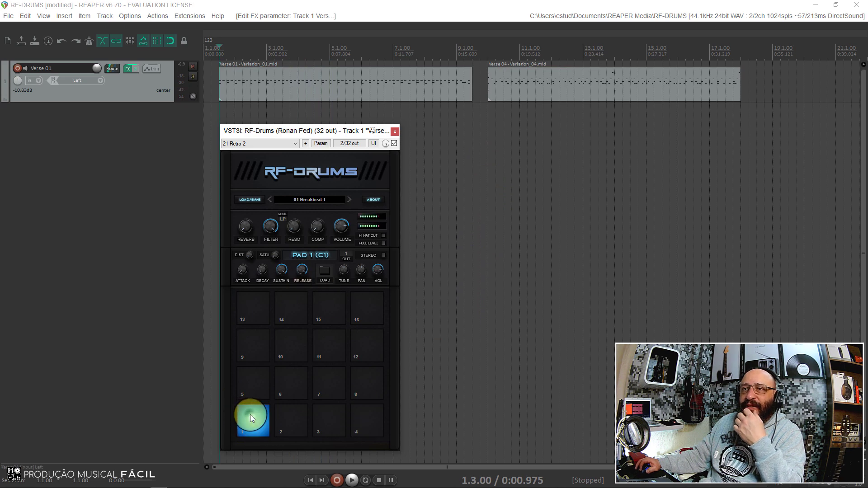
- Audition the Breakbeat 1 sounds on pads 1 to 4, alternating pads 1 and 4
{"action": "left_click", "coordinate": [304, 427]}
{"action": "left_click", "coordinate": [327, 421]}
{"action": "left_click", "coordinate": [362, 419]}
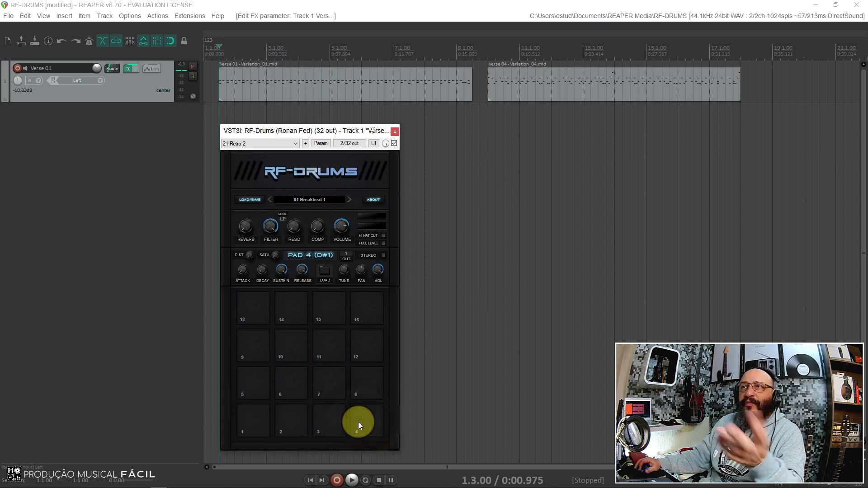
{"action": "left_click", "coordinate": [251, 419]}
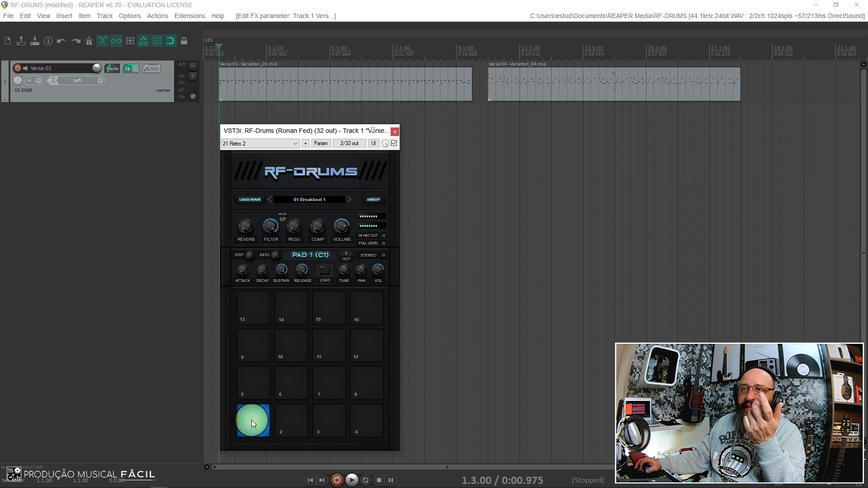
{"action": "left_click", "coordinate": [367, 422]}
{"action": "left_click", "coordinate": [240, 417]}
{"action": "left_click", "coordinate": [361, 419]}
- Audition the sounds on pads 5 to 8, working from pad 8 down to pad 5
{"action": "left_click", "coordinate": [369, 375]}
{"action": "left_click", "coordinate": [343, 384]}
{"action": "left_click", "coordinate": [300, 383]}
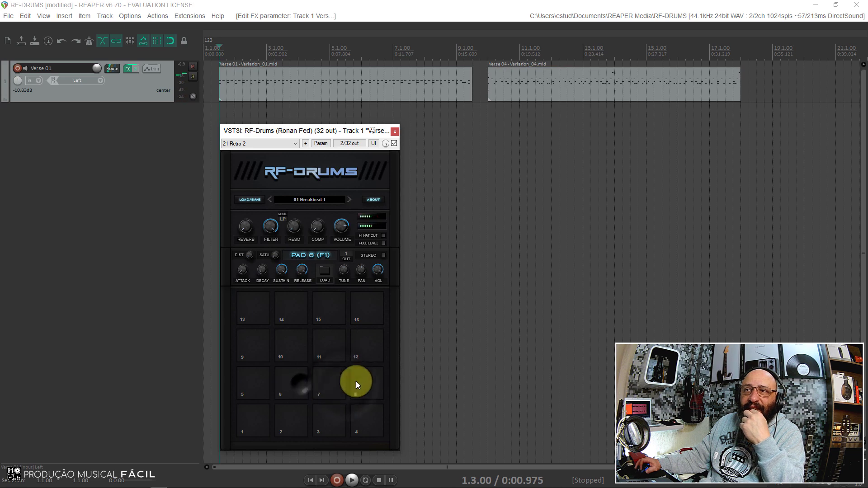
{"action": "left_click", "coordinate": [375, 383]}
{"action": "left_click", "coordinate": [326, 384]}
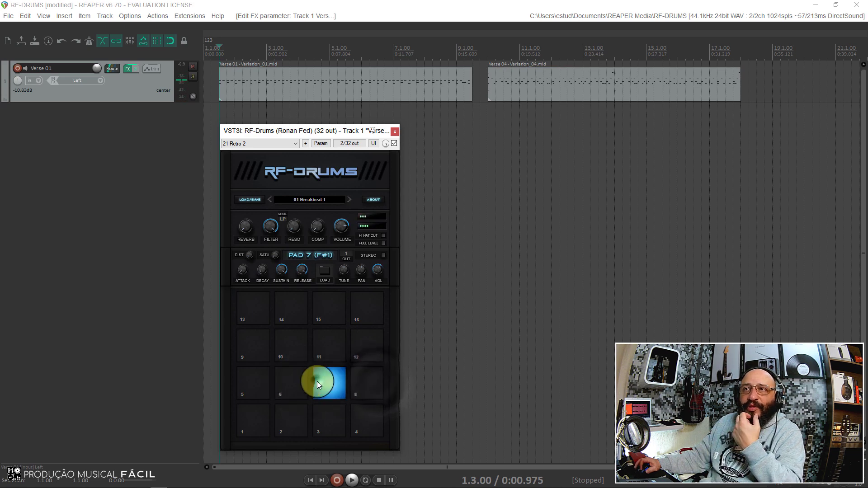
{"action": "left_click", "coordinate": [285, 383]}
{"action": "left_click", "coordinate": [262, 384]}
- Audition the sounds on pads 9 to 12, followed by pads 15 and 16
{"action": "left_click", "coordinate": [251, 345]}
{"action": "left_click", "coordinate": [293, 343]}
{"action": "left_click", "coordinate": [330, 348]}
{"action": "left_click", "coordinate": [355, 348]}
{"action": "left_click", "coordinate": [333, 348]}
{"action": "left_click", "coordinate": [369, 319]}
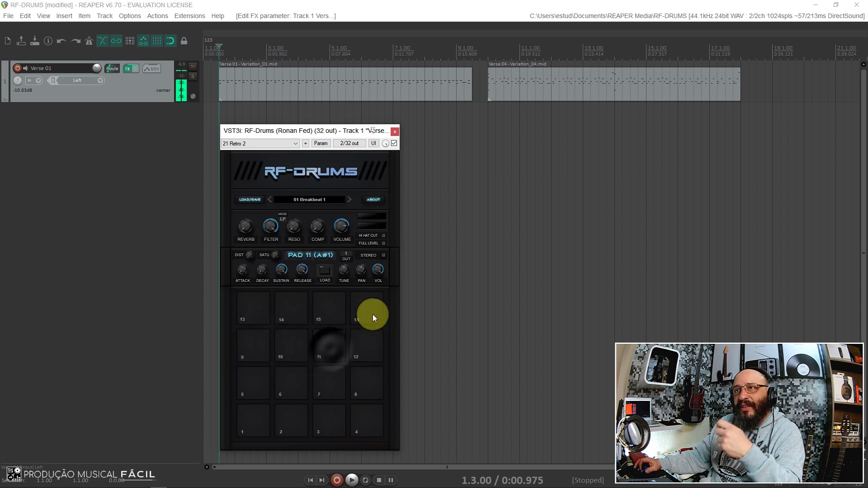
{"action": "left_click", "coordinate": [331, 304]}
{"action": "left_click", "coordinate": [361, 303]}
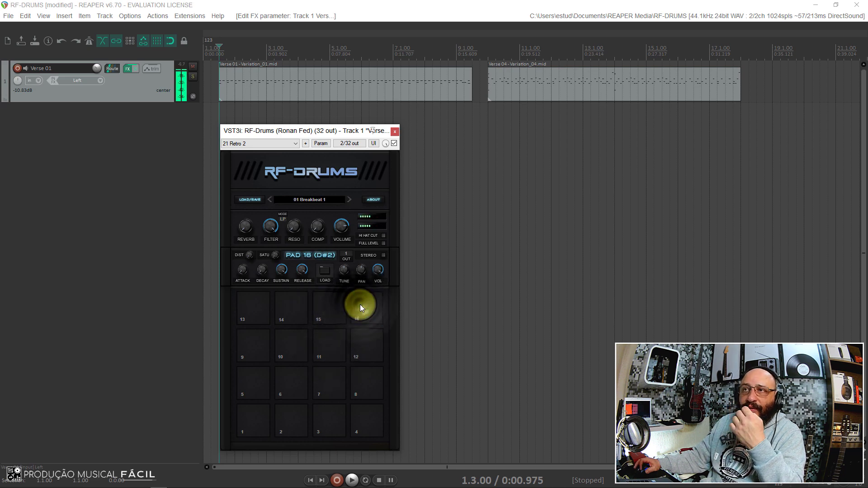
{"action": "left_click", "coordinate": [321, 311]}
{"action": "left_click", "coordinate": [325, 311]}
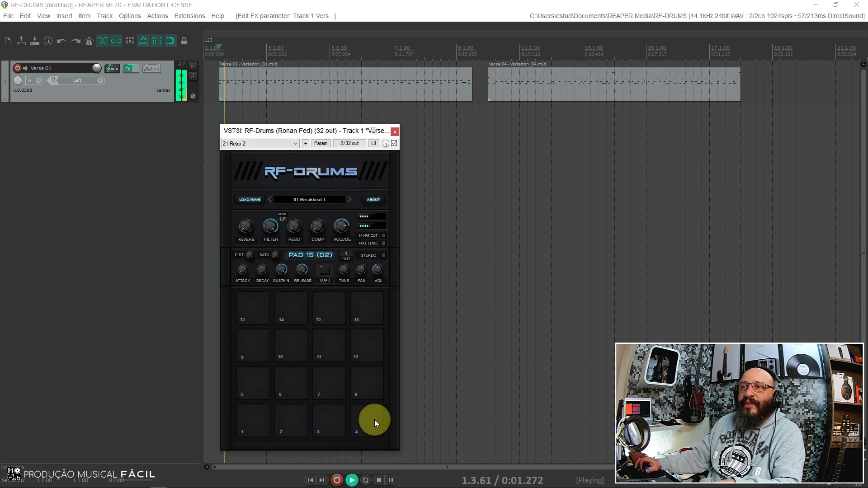
- Trigger pads 7 and 1 with playback stopped, and play the Verse 04 clip from its start with the Breakbeat 1 preset
{"action": "key", "text": "space"}
{"action": "left_click", "coordinate": [332, 393]}
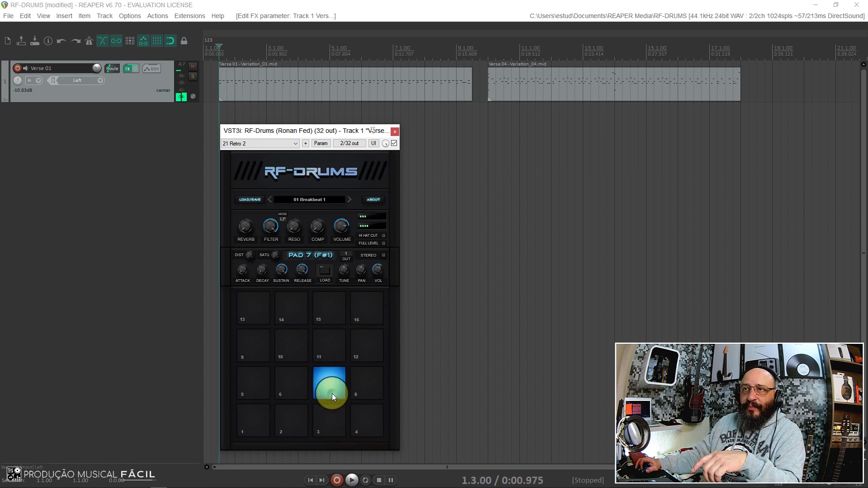
{"action": "left_click", "coordinate": [259, 423]}
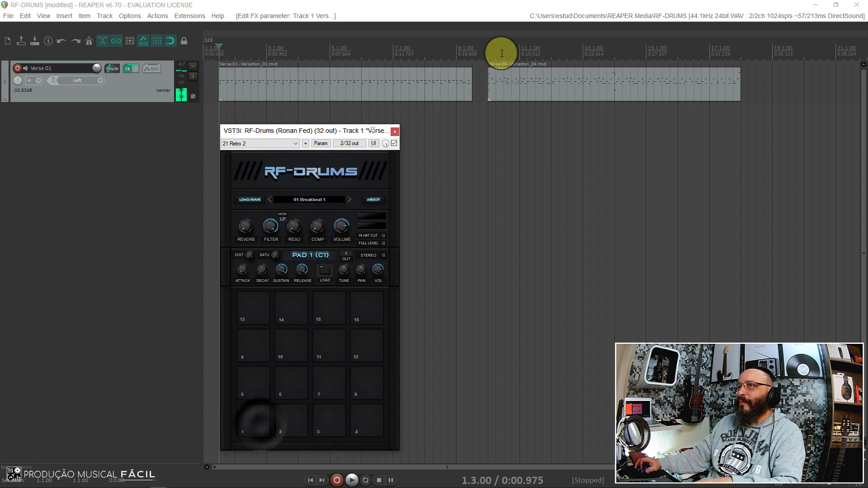
{"action": "left_click", "coordinate": [488, 52]}
{"action": "key", "text": "space"}
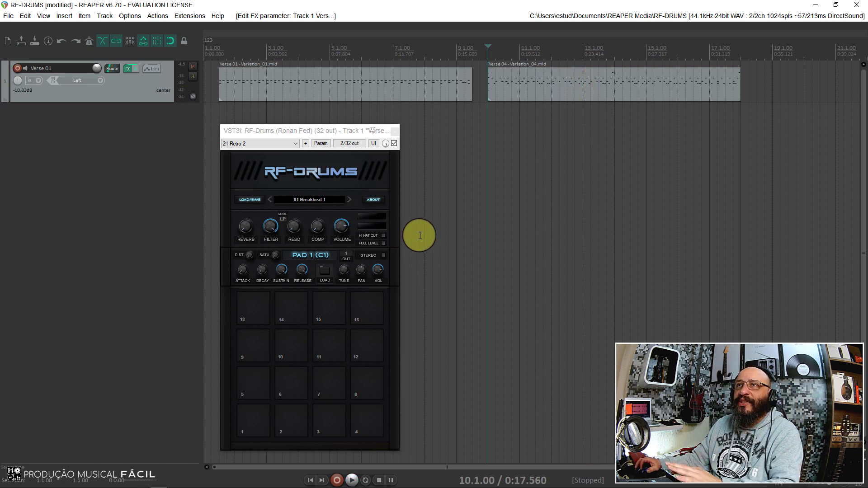
- Load the 02 Breakbeat 2 preset and play the Verse 01 and Verse 04 clips from their starts
{"action": "left_click", "coordinate": [220, 55]}
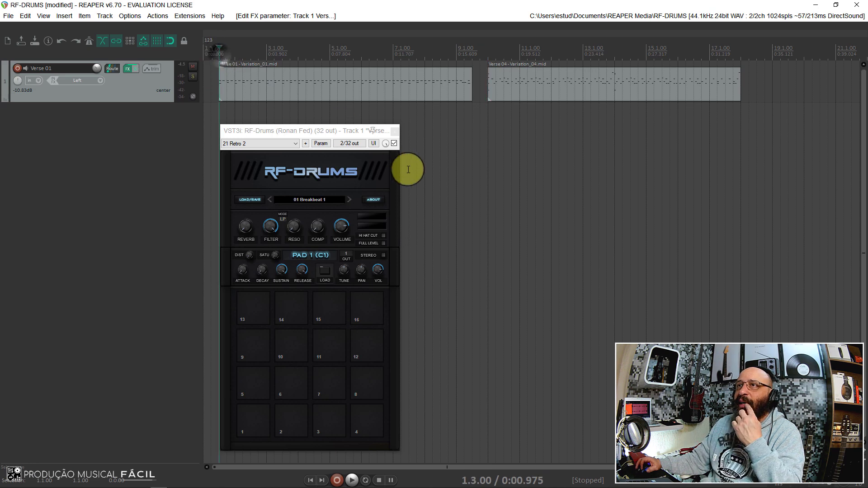
{"action": "left_click", "coordinate": [350, 199]}
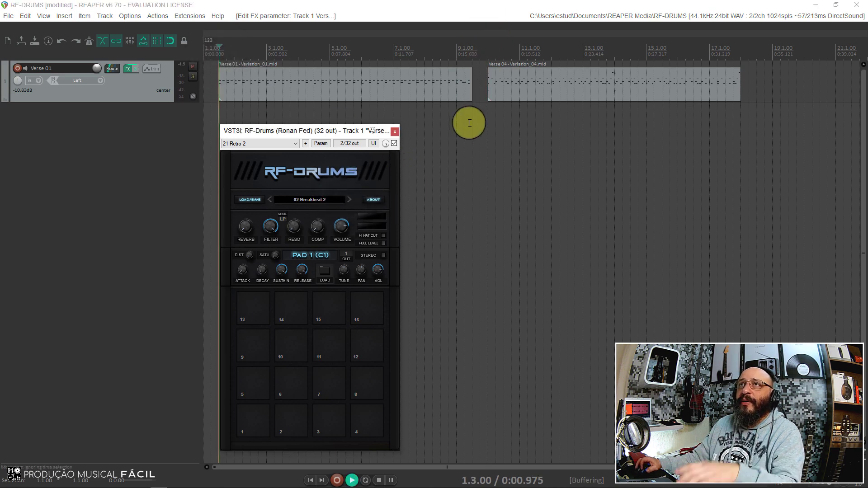
{"action": "key", "text": "space"}
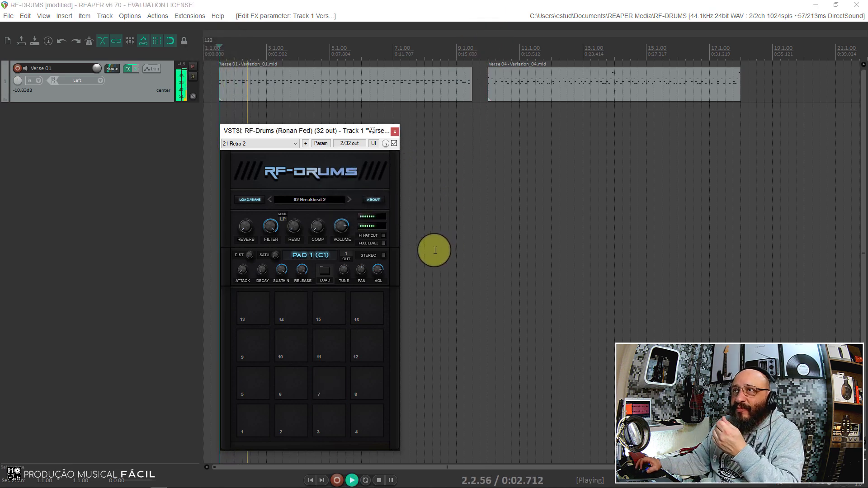
{"action": "left_click", "coordinate": [492, 149]}
{"action": "key", "text": "space"}
{"action": "key", "text": "space"}
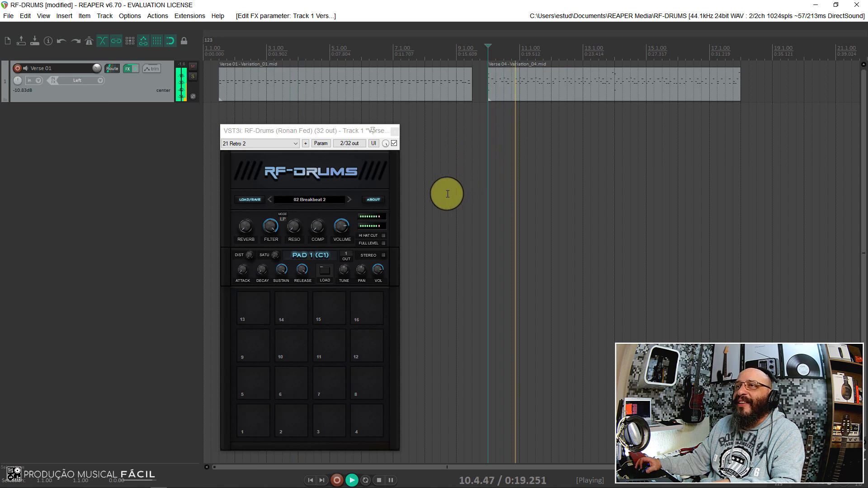
{"action": "key", "text": "space"}
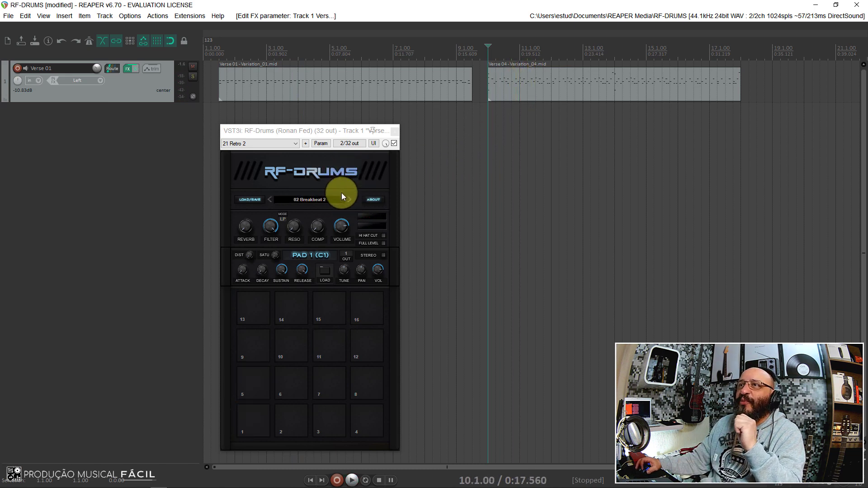
- Load the 03 Cinematic preset and play the Verse 01 and Verse 04 clips from their starts
{"action": "left_click", "coordinate": [219, 107]}
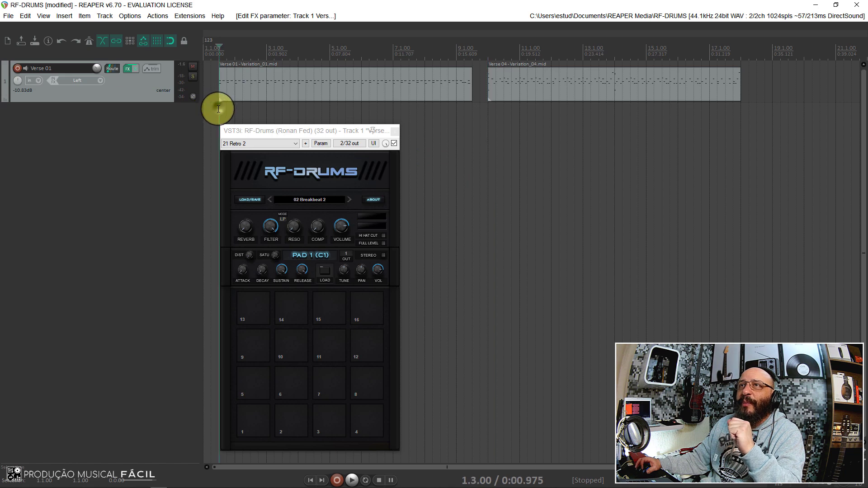
{"action": "left_click", "coordinate": [350, 199]}
{"action": "key", "text": "space"}
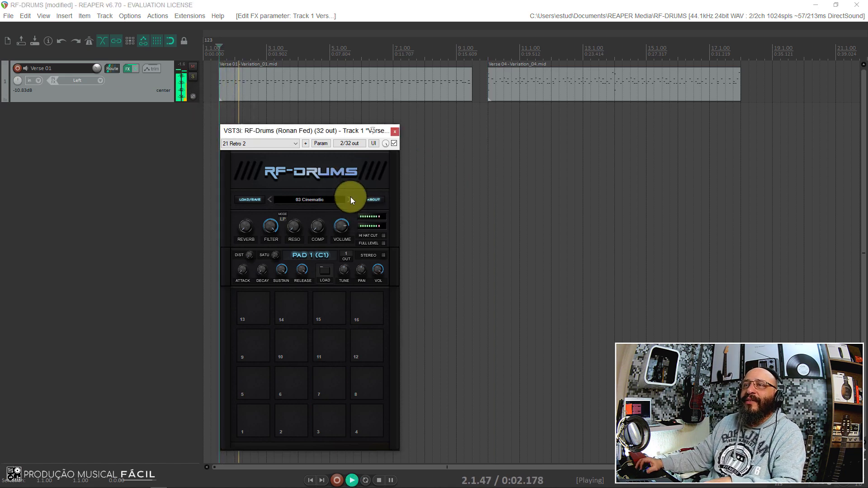
{"action": "key", "text": "space"}
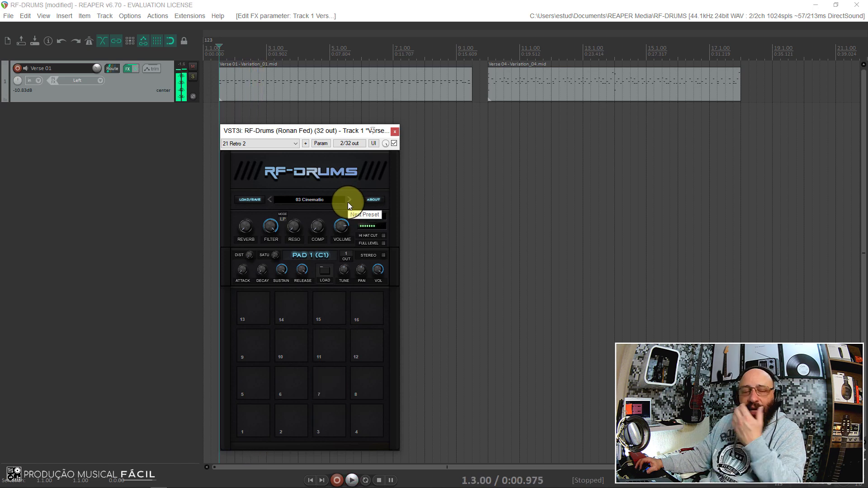
{"action": "left_click", "coordinate": [486, 178]}
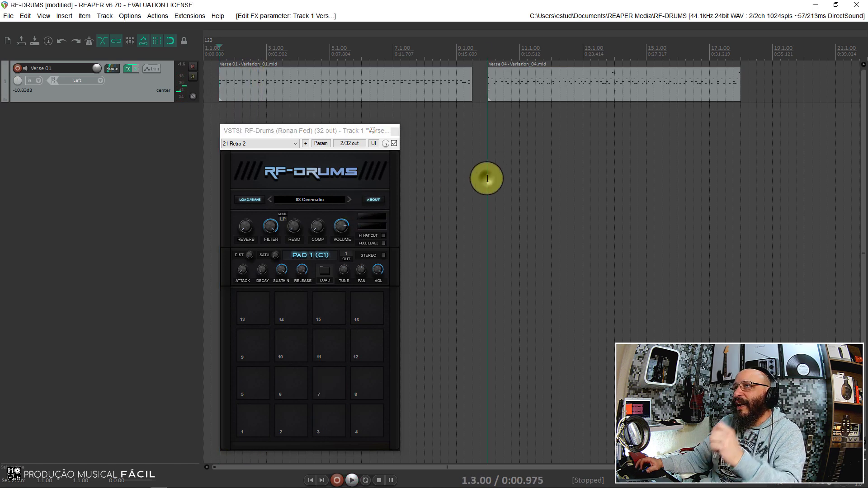
{"action": "key", "text": "space"}
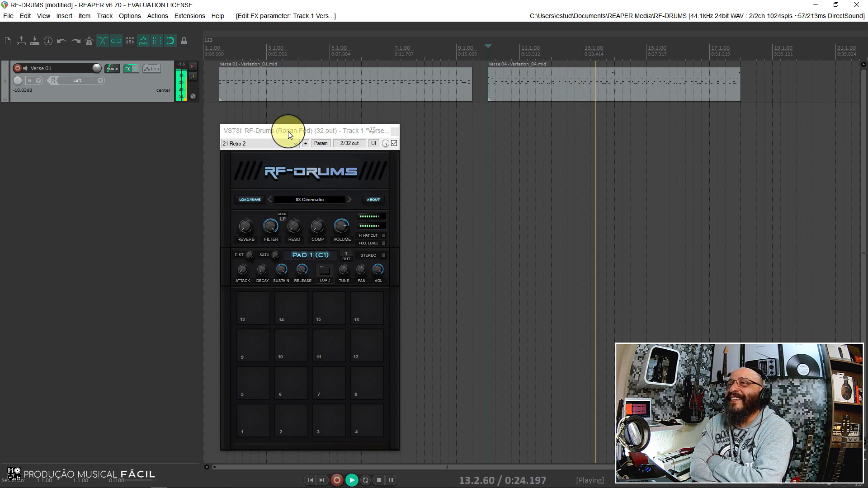
{"action": "key", "text": "space"}
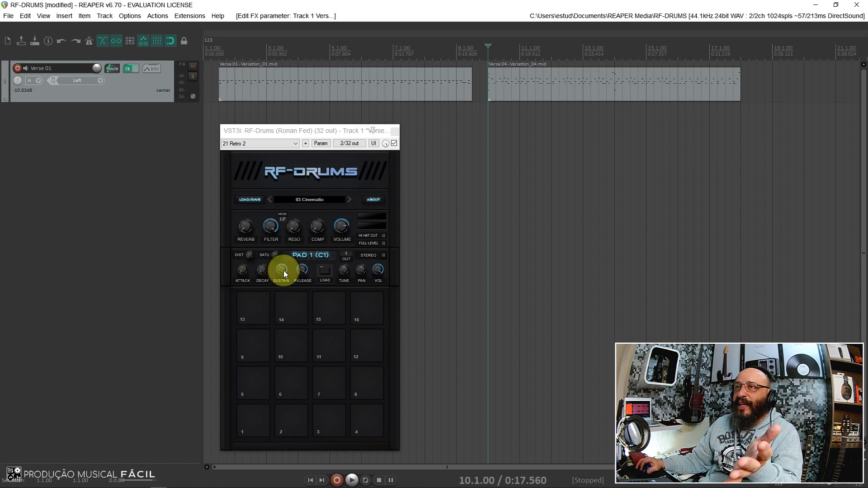
- Raise the global Reverb and Comp knobs and enable Stereo for Pad 1 while playing the Verse 04 clip
{"action": "key", "text": "space"}
{"action": "left_click_drag", "start_coordinate": [258, 217], "coordinate": [279, 213]}
{"action": "left_click_drag", "start_coordinate": [327, 233], "coordinate": [330, 218]}
{"action": "key", "text": "space"}
{"action": "key", "text": "space"}
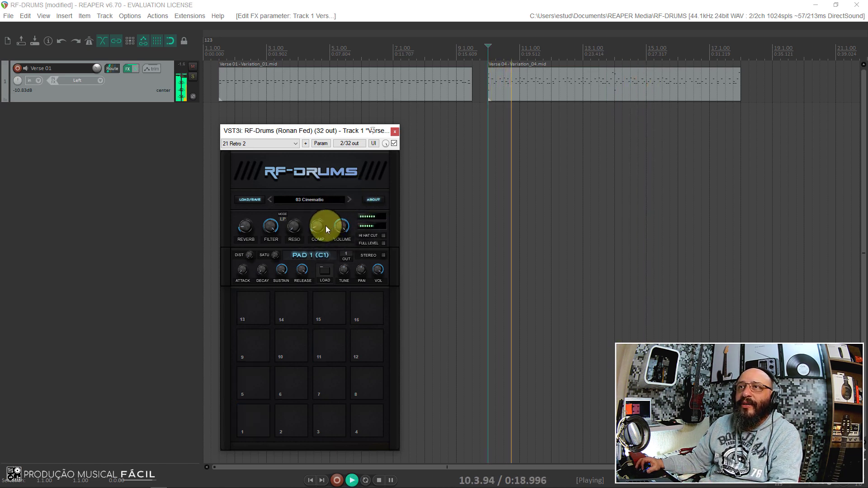
{"action": "left_click_drag", "start_coordinate": [315, 229], "coordinate": [319, 228]}
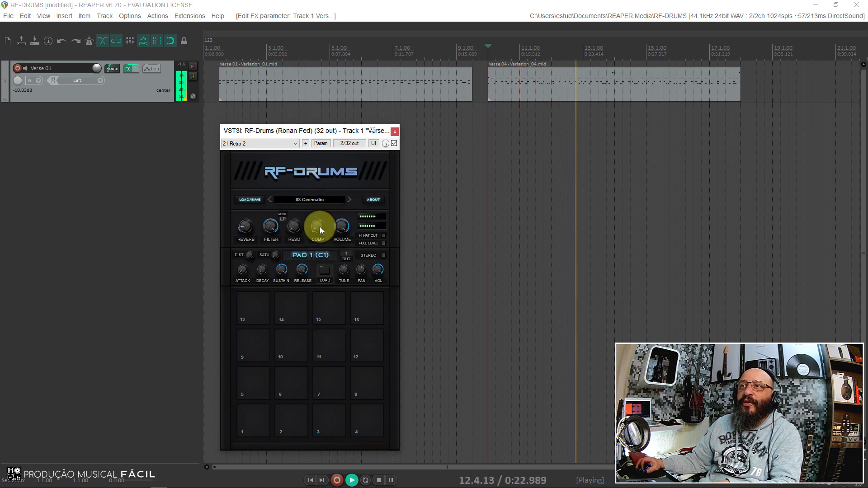
{"action": "left_click", "coordinate": [383, 256]}
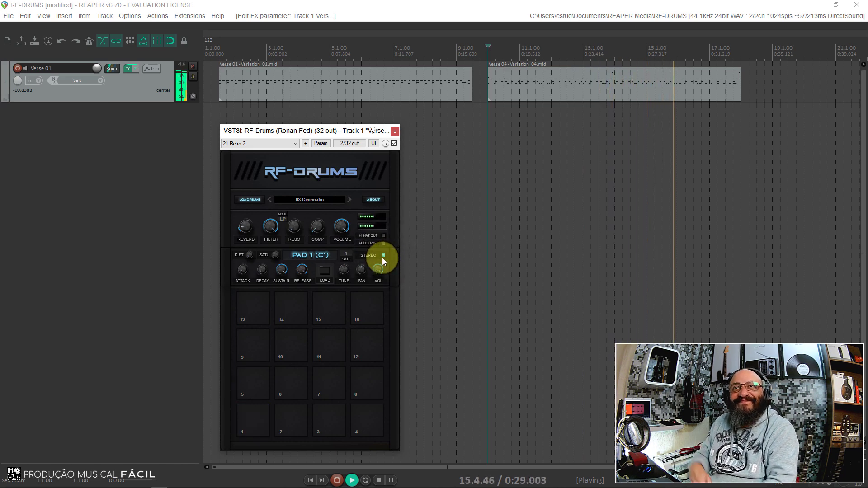
- Raise the Verse 01 track volume to -2.65 dB, check it by playing the Verse 04 clip, and lower it to -6.25 dB
{"action": "key", "text": "space"}
{"action": "left_click", "coordinate": [185, 67]}
{"action": "scroll", "coordinate": [92, 69], "scroll_direction": "up", "scroll_amount": 5}
{"action": "key", "text": "space"}
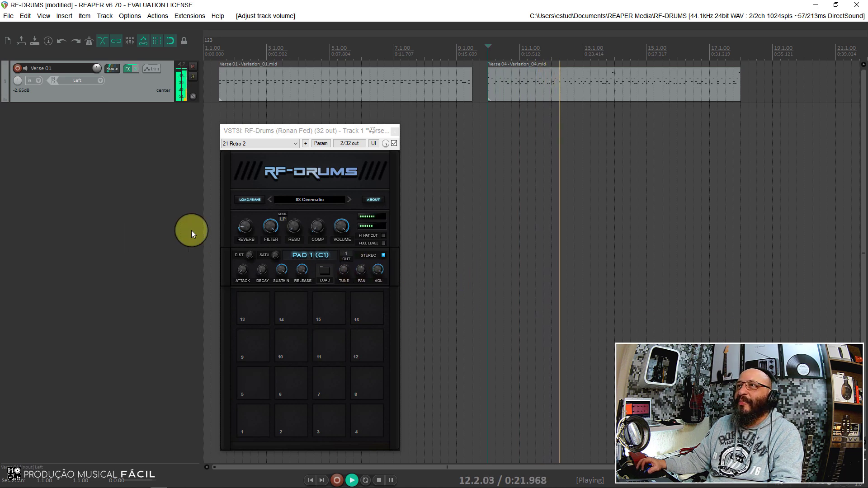
{"action": "key", "text": "space"}
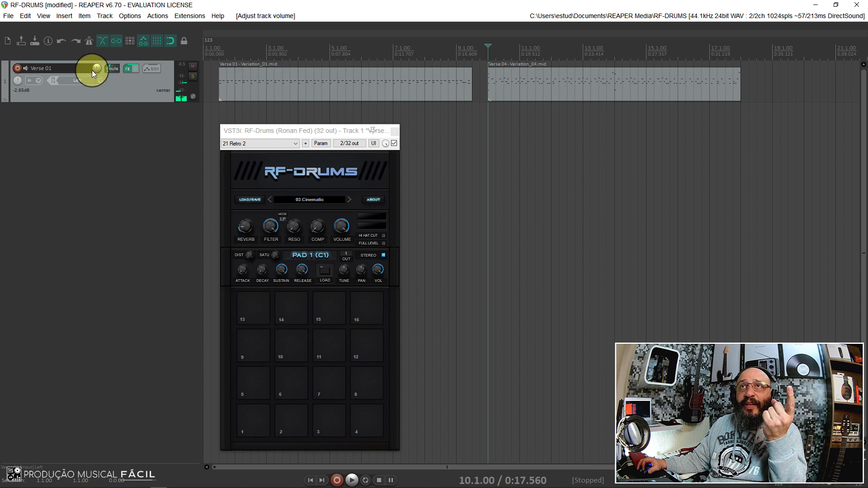
{"action": "left_click_drag", "start_coordinate": [97, 67], "coordinate": [97, 71]}
- Load the 04 Classic CR78 preset, play it briefly, and lower the track volume to -9.25 dB with the cursor at the Verse 01 clip's start
{"action": "left_click", "coordinate": [351, 202]}
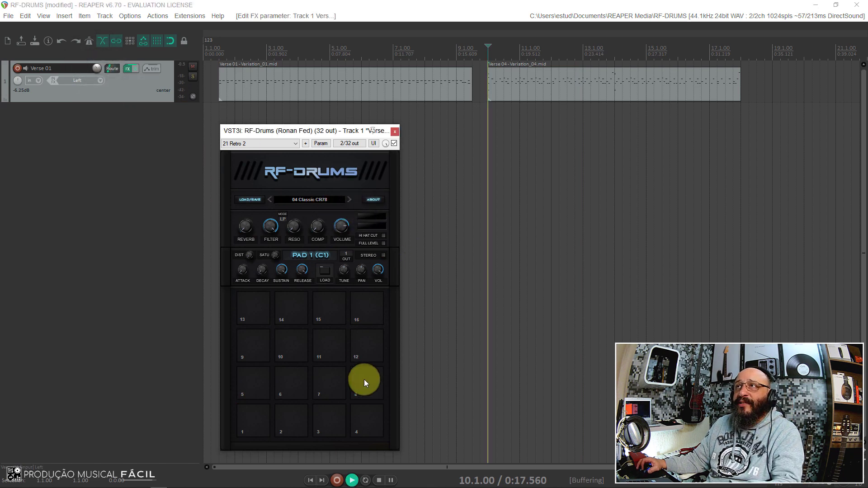
{"action": "key", "text": "space"}
{"action": "left_click", "coordinate": [218, 52]}
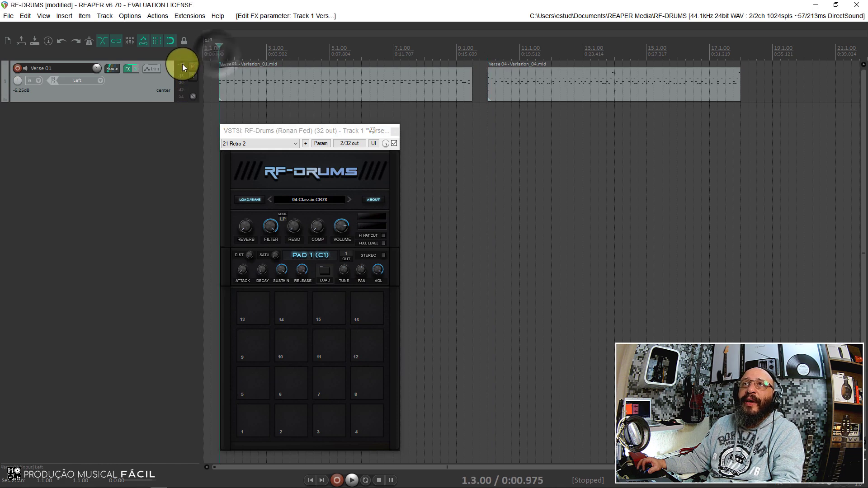
{"action": "left_click_drag", "start_coordinate": [97, 67], "coordinate": [97, 70]}
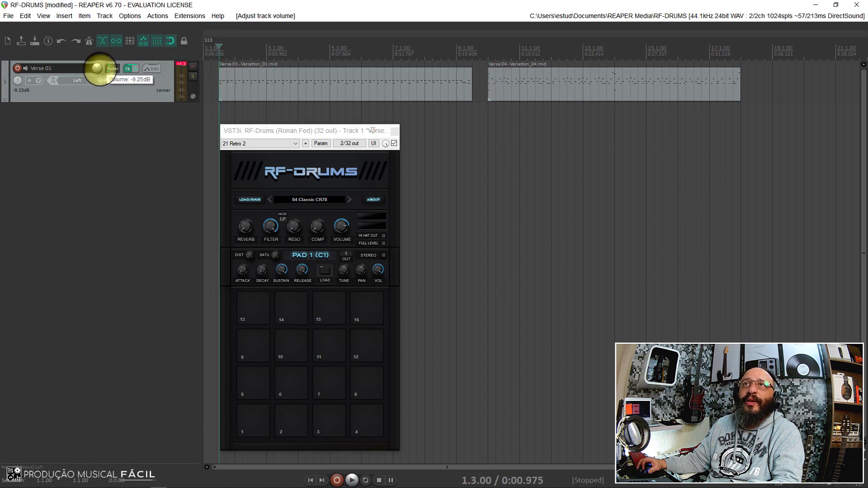
{"action": "left_click", "coordinate": [181, 67]}
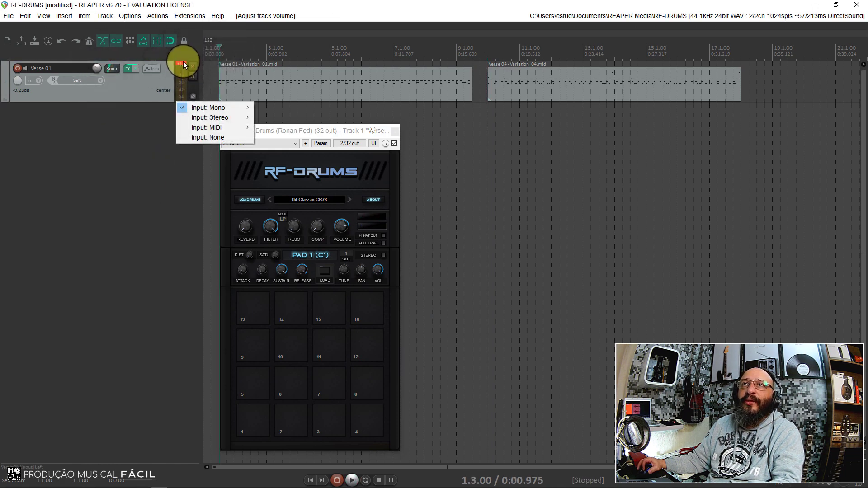
- Play the Verse 01 clip with the 04 Classic CR78 preset, and play it again after loading 05 Classic LinnDrum
{"action": "left_click", "coordinate": [171, 102]}
{"action": "key", "text": "space"}
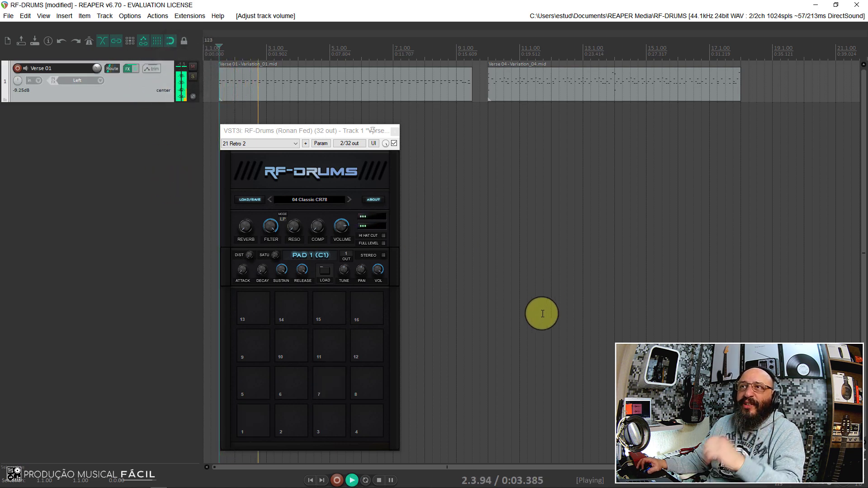
{"action": "key", "text": "space"}
{"action": "left_click", "coordinate": [348, 201]}
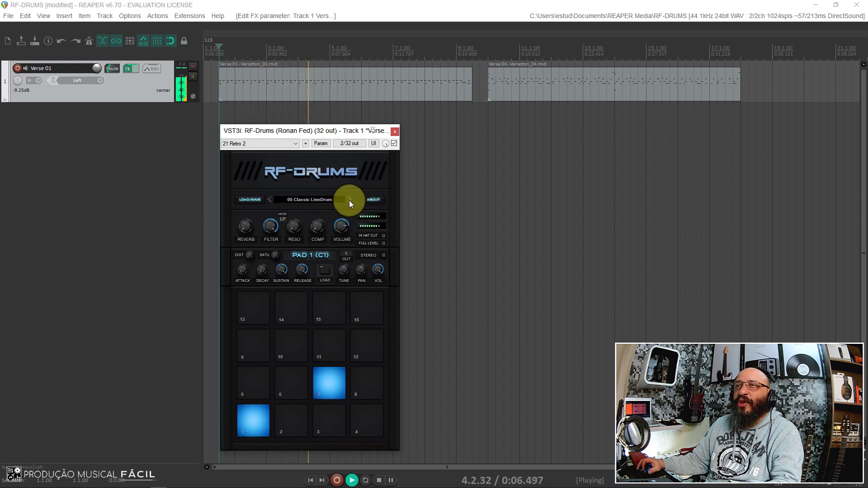
{"action": "key", "text": "space"}
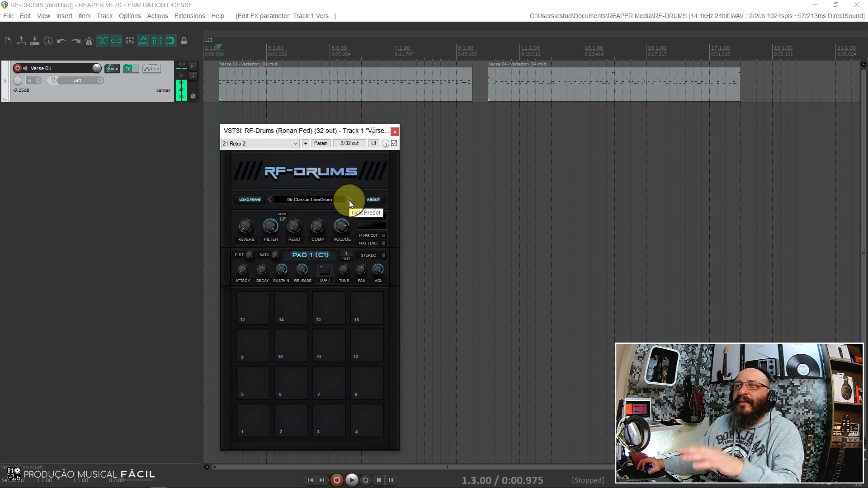
- Load the 06 Classic TR707 preset and play the Verse 01 and Verse 04 clips
{"action": "left_click", "coordinate": [349, 200]}
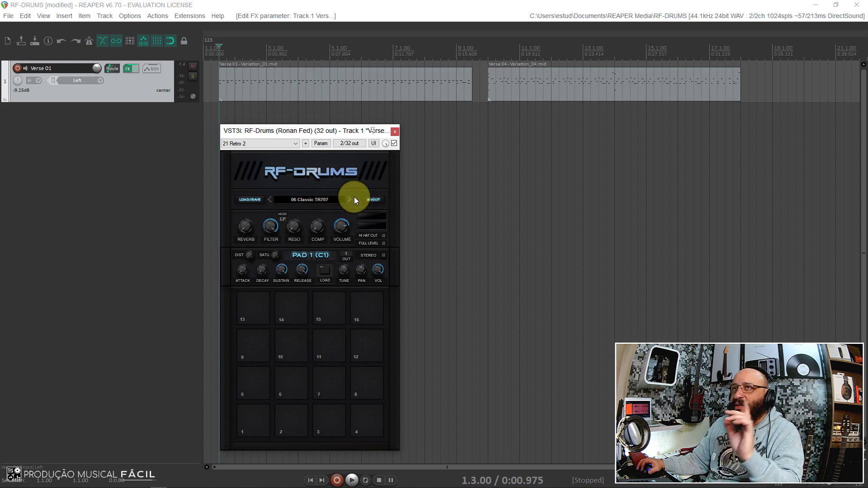
{"action": "key", "text": "space"}
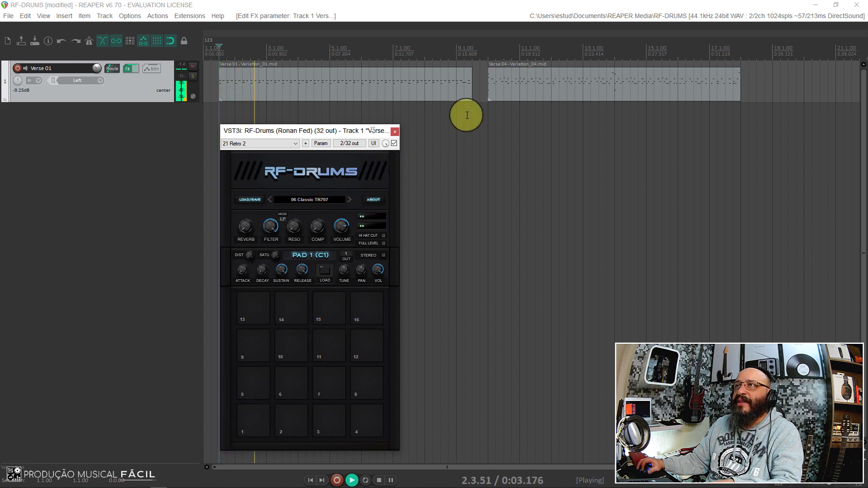
{"action": "left_click", "coordinate": [489, 139]}
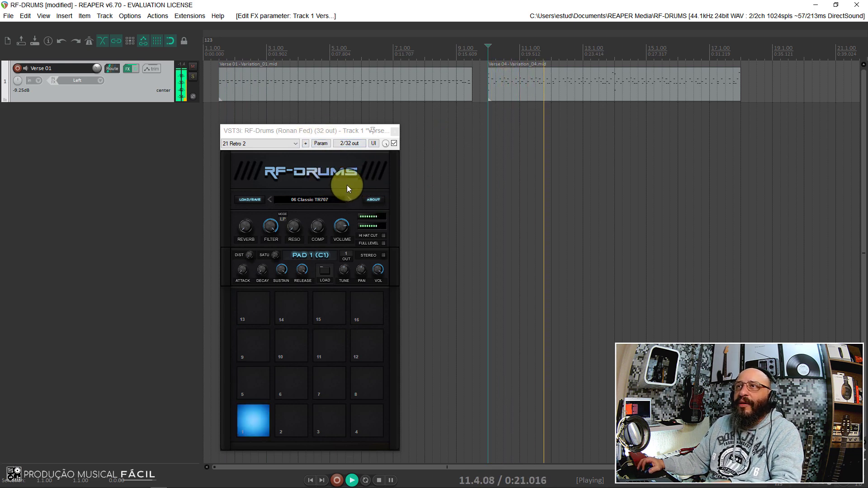
- Load the 07 Classic TR808 preset and play the Verse 01 clip from its start
{"action": "left_click", "coordinate": [220, 50]}
{"action": "left_click", "coordinate": [348, 200]}
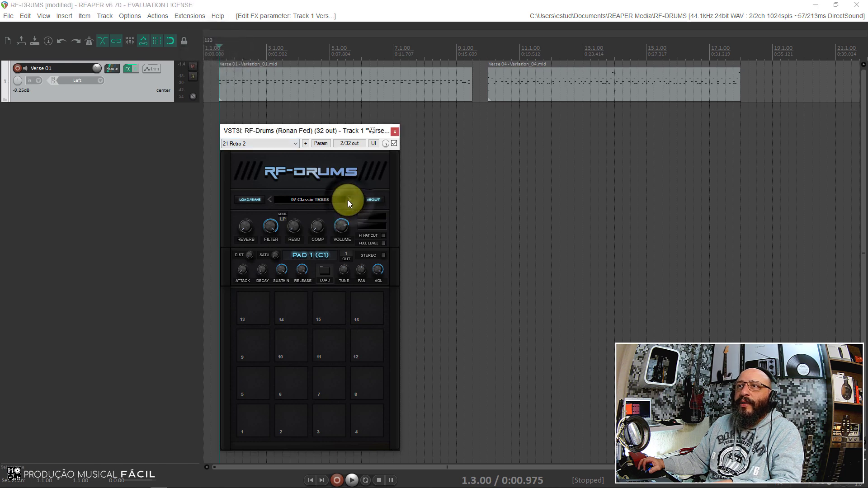
{"action": "key", "text": "space"}
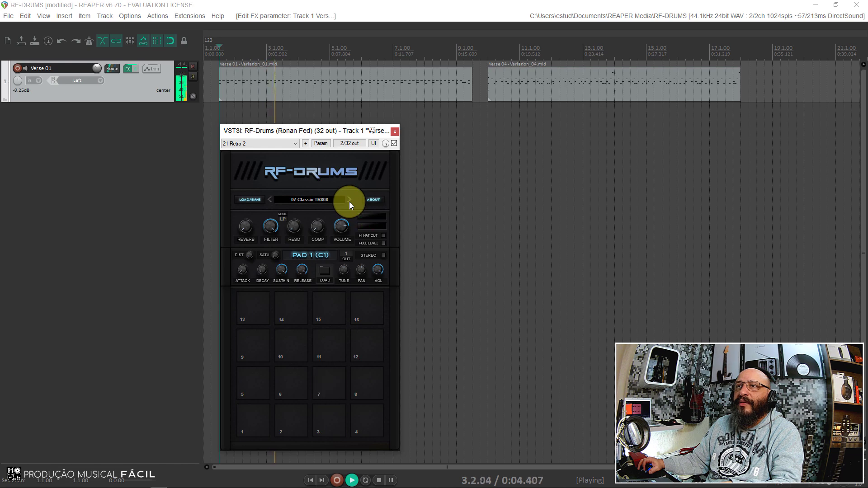
{"action": "key", "text": "space"}
- Skip to the 09 Electronic 1 preset and play the Verse 01 clip briefly
{"action": "left_click", "coordinate": [349, 200]}
{"action": "left_click", "coordinate": [349, 200]}
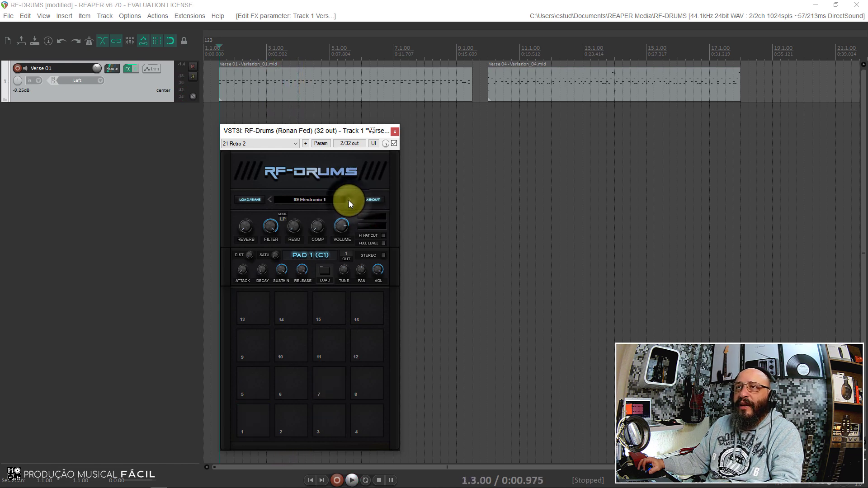
{"action": "key", "text": "space"}
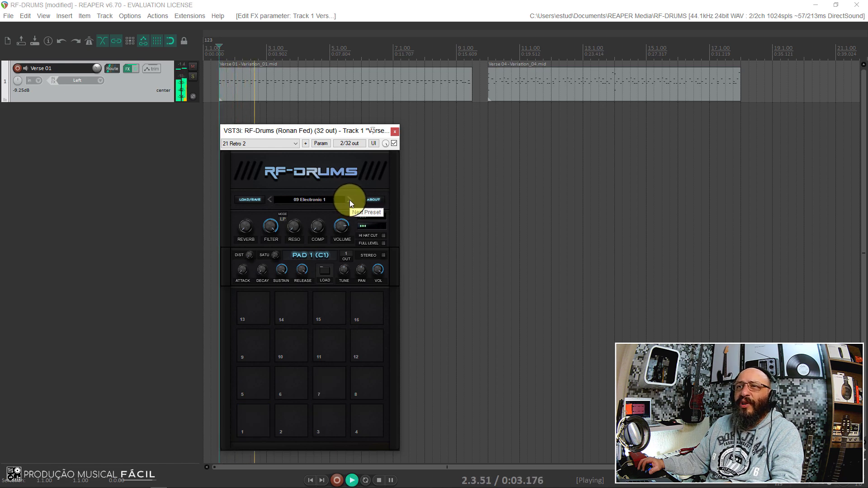
{"action": "key", "text": "space"}
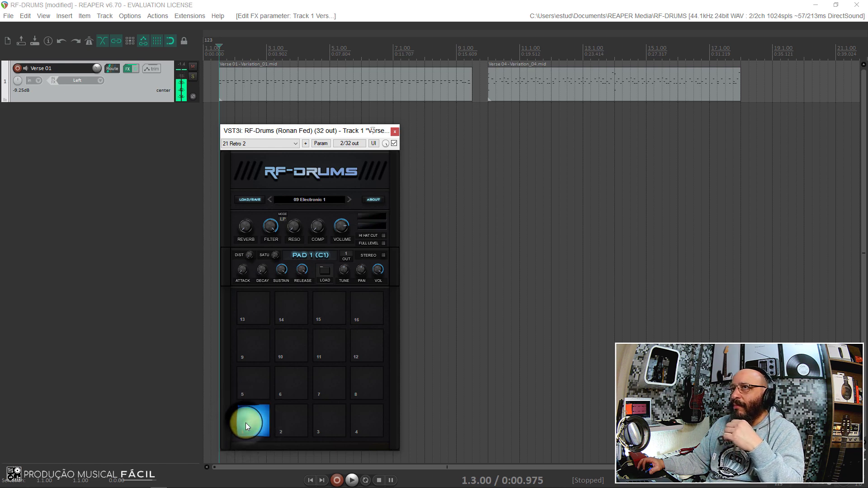
- Play the Verse 04 clip from its start with 09 Electronic 1, and replay it with Stereo enabled for Pad 1
{"action": "left_click", "coordinate": [490, 200]}
{"action": "key", "text": "space"}
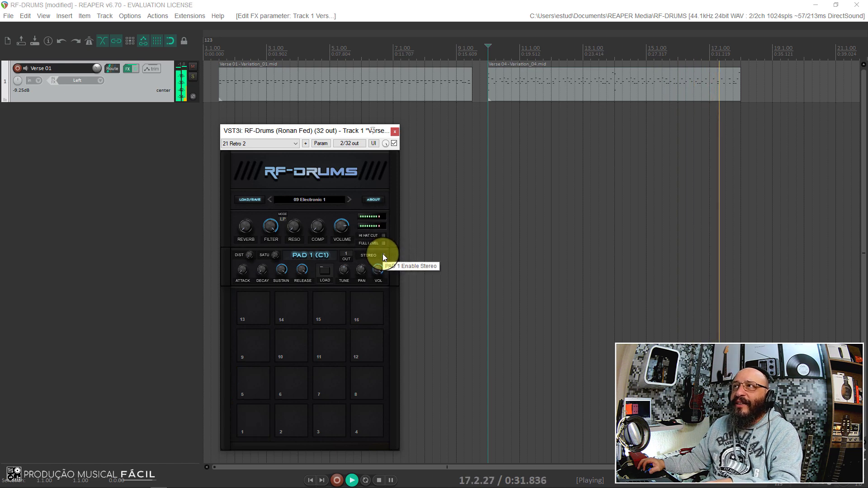
{"action": "key", "text": "space"}
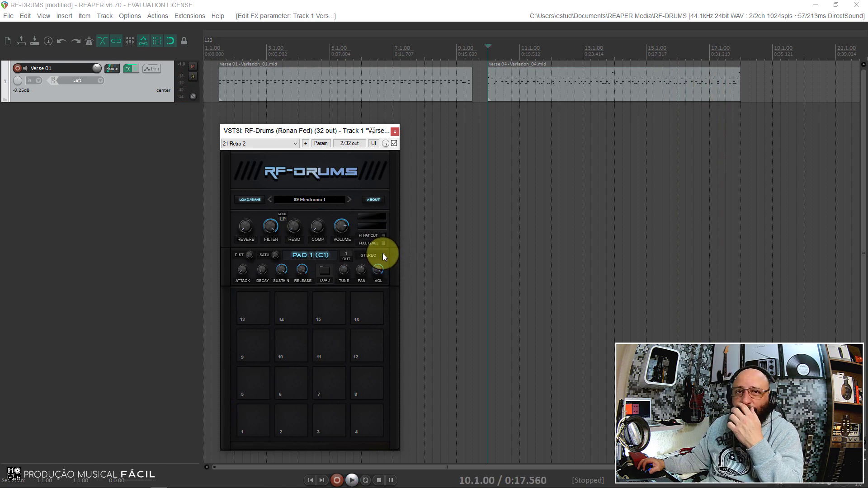
{"action": "key", "text": "space"}
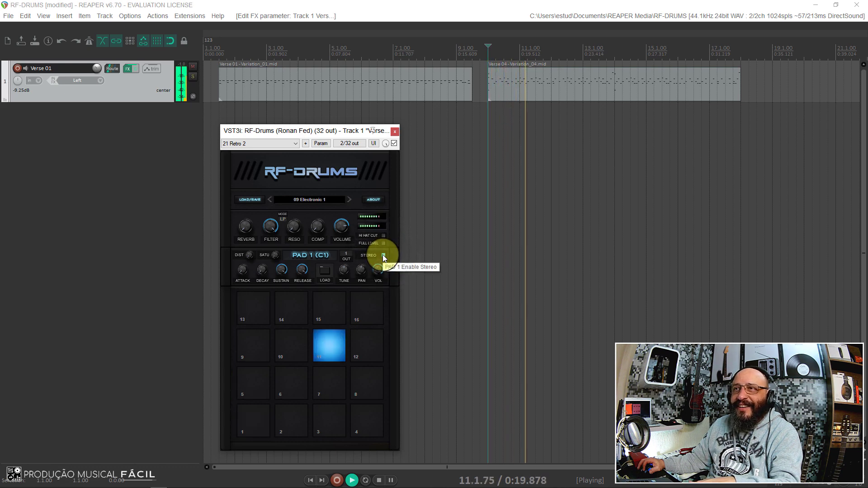
- Load the 10 Electronic 2 preset and toggle Stereo for Pad 1 while playing the Verse 04 clip
{"action": "key", "text": "space"}
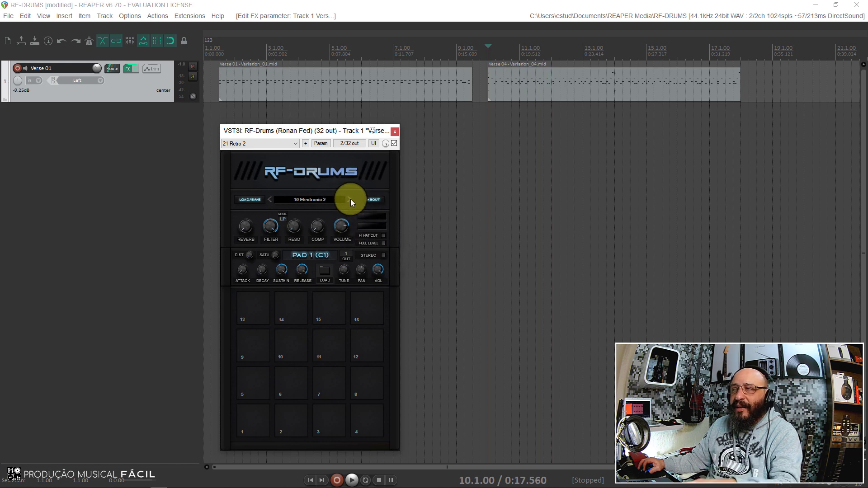
{"action": "key", "text": "space"}
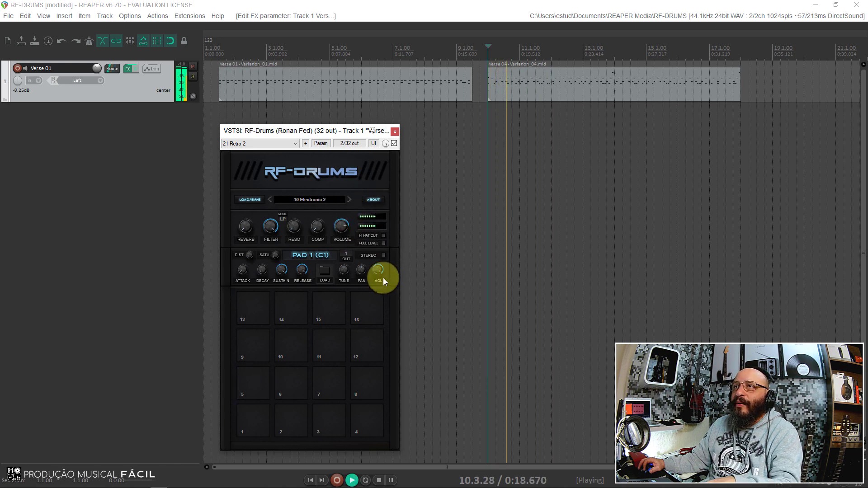
{"action": "left_click", "coordinate": [383, 256]}
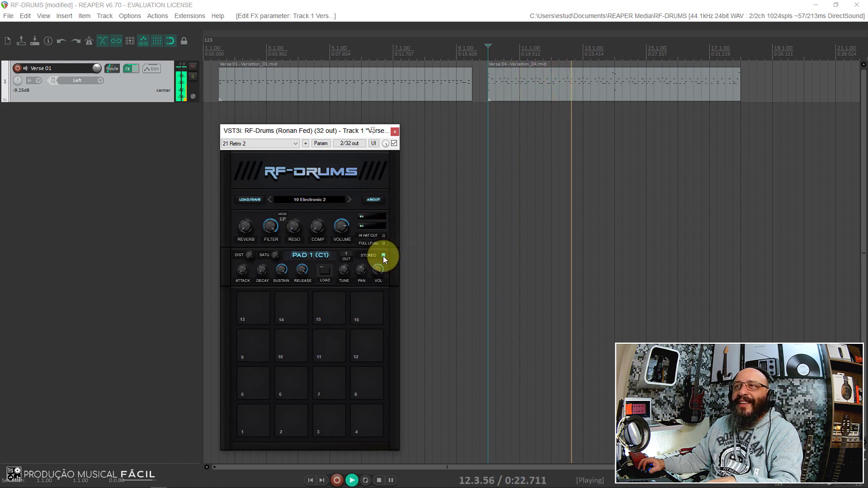
{"action": "left_click", "coordinate": [383, 255]}
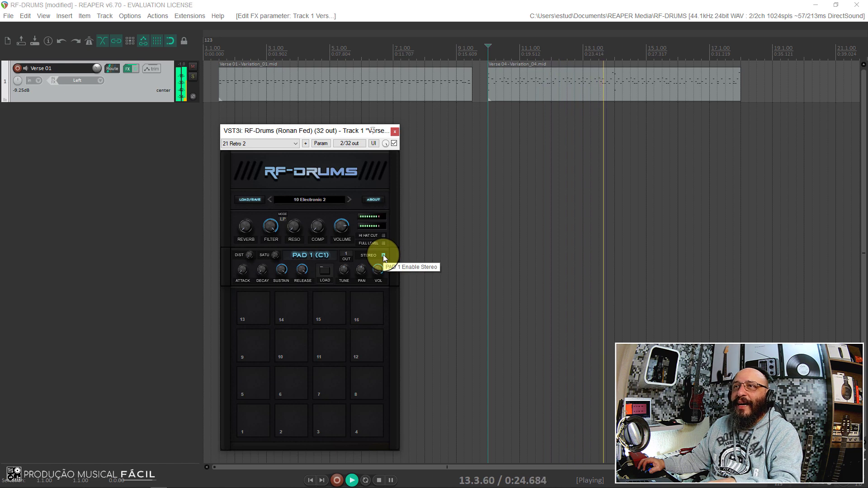
{"action": "key", "text": "space"}
- Choose the 11 Funk preset from the preset list and start playing the Verse 04 clip
{"action": "left_click", "coordinate": [332, 202]}
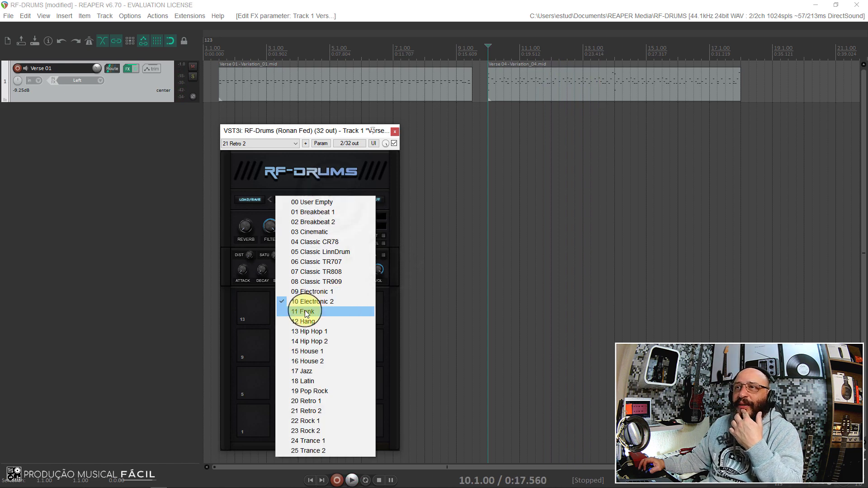
{"action": "left_click", "coordinate": [305, 312]}
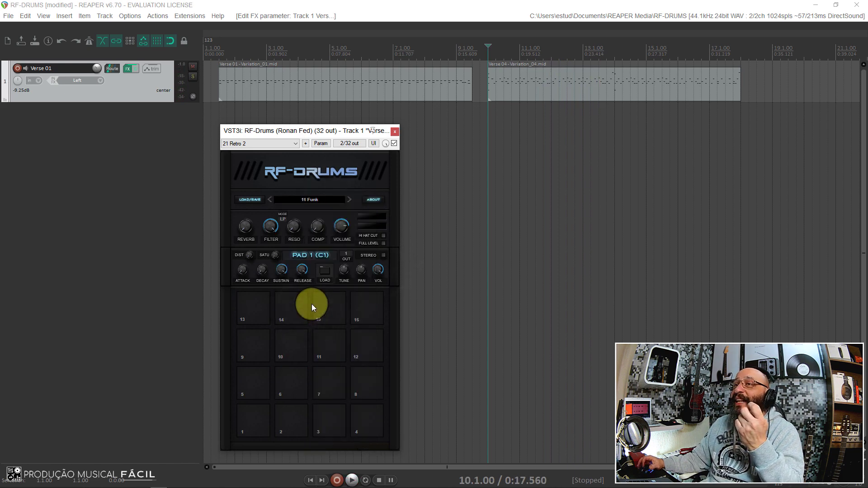
{"action": "key", "text": "space"}
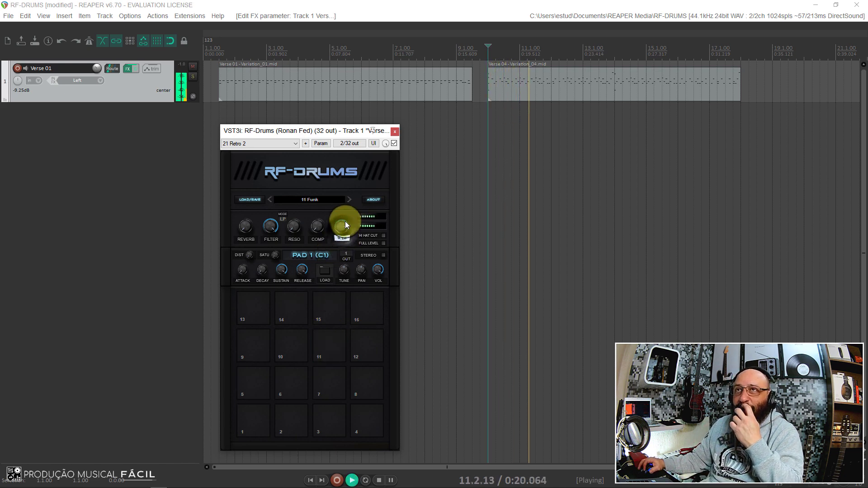
- Raise the Verse 01 track volume to -5.02 dB during playback, stop, and readjust it to -7.72 dB
{"action": "left_click", "coordinate": [99, 69]}
{"action": "left_click_drag", "start_coordinate": [99, 69], "coordinate": [186, 65]}
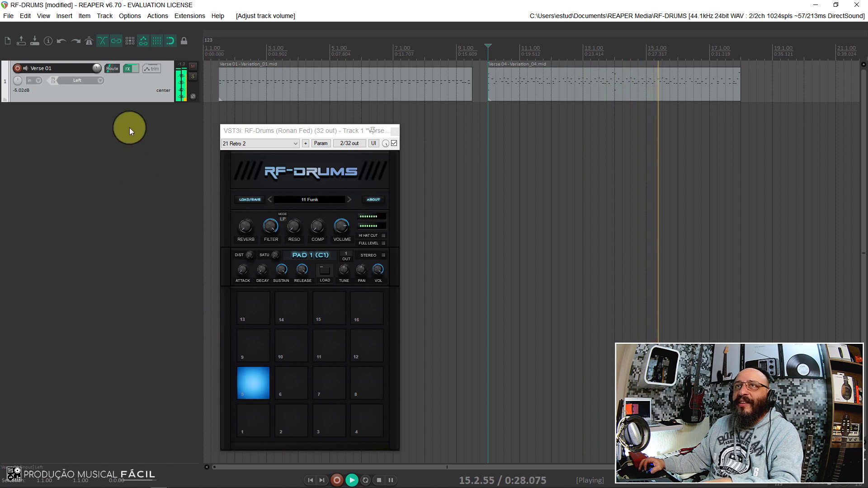
{"action": "key", "text": "space"}
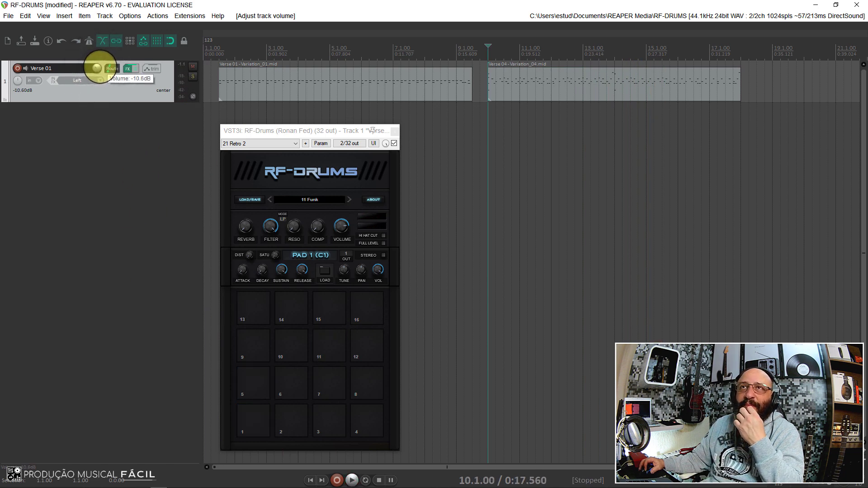
{"action": "left_click_drag", "start_coordinate": [97, 67], "coordinate": [484, 266]}
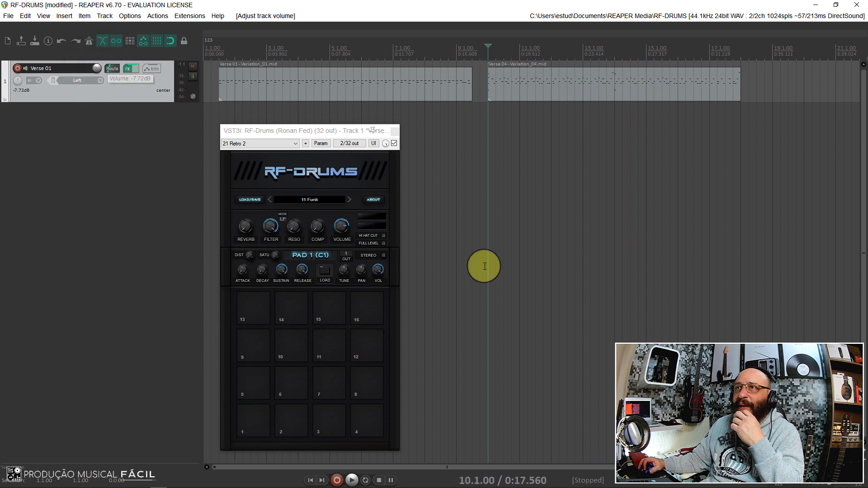
- Load the 12 Hang preset and play the Verse 04 and Verse 01 clips from their starts
{"action": "left_click", "coordinate": [349, 198]}
{"action": "key", "text": "space"}
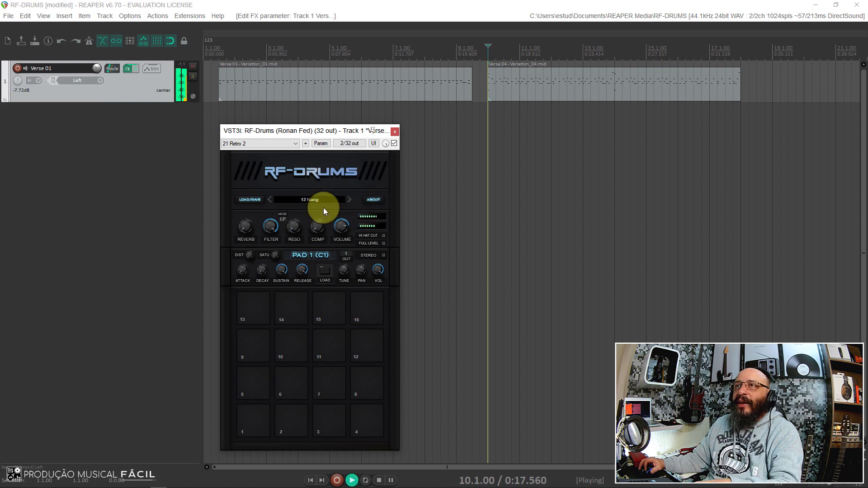
{"action": "left_click", "coordinate": [315, 199]}
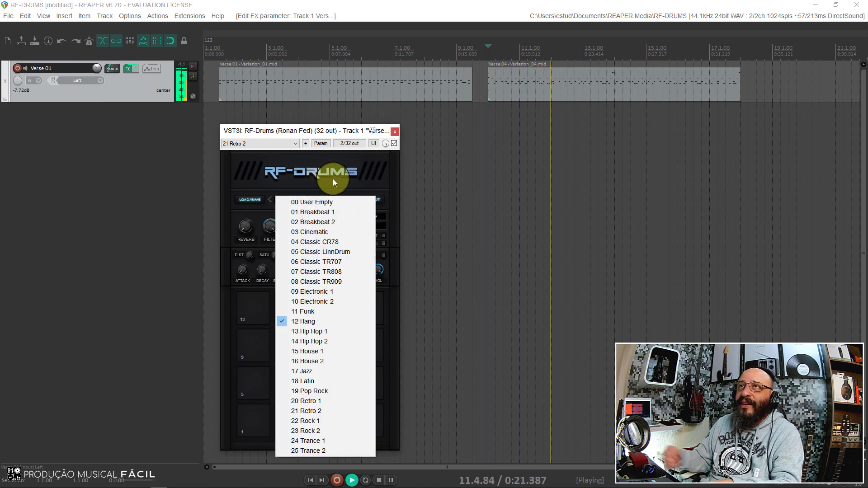
{"action": "left_click", "coordinate": [219, 54]}
{"action": "left_click", "coordinate": [219, 54]}
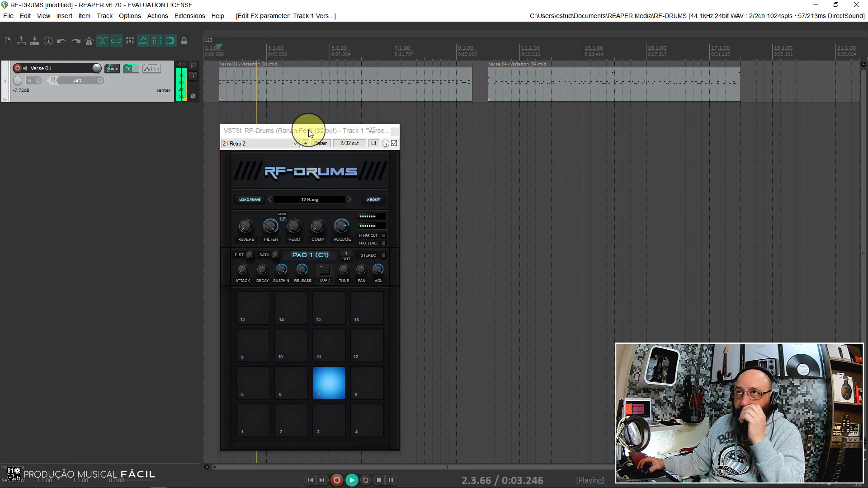
{"action": "key", "text": "space"}
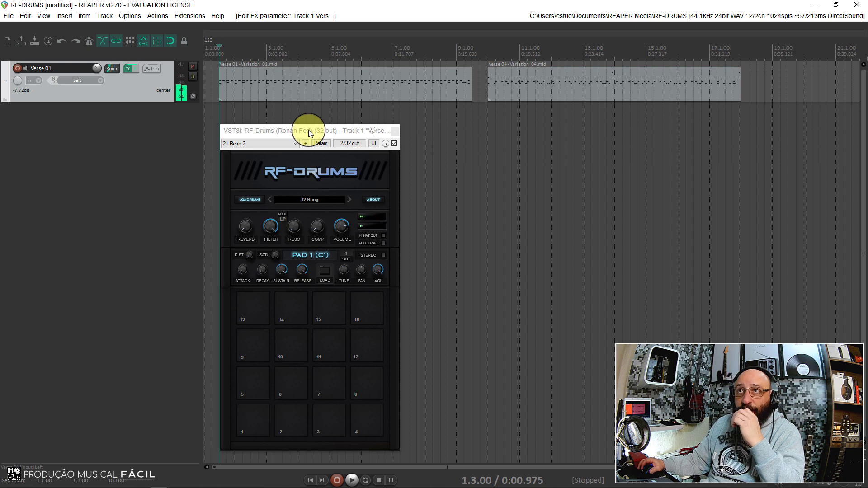
- Move the RF-Drums window slightly, and switch to 13 Hip Hop 1 and back to the 12 Hang preset
{"action": "left_click_drag", "start_coordinate": [308, 129], "coordinate": [318, 132]}
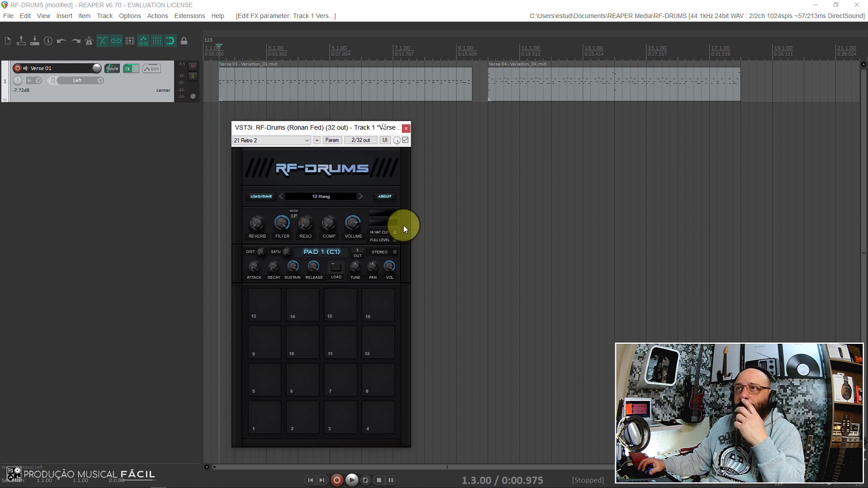
{"action": "left_click", "coordinate": [360, 197]}
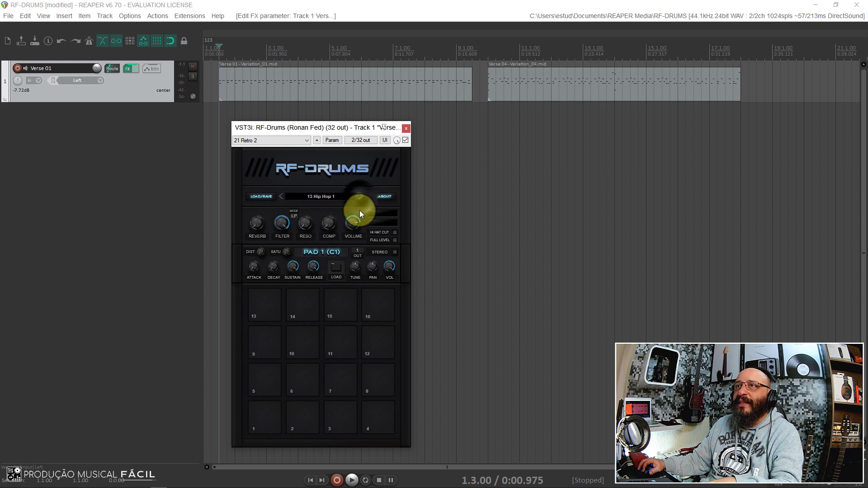
{"action": "left_click", "coordinate": [281, 196]}
- Audition the 12 Hang sounds by triggering individual pads across the lower three rows, from Pad 1 up to Pad 11
{"action": "left_click", "coordinate": [273, 414]}
{"action": "left_click", "coordinate": [324, 415]}
{"action": "left_click", "coordinate": [386, 419]}
{"action": "left_click", "coordinate": [377, 377]}
{"action": "left_click", "coordinate": [327, 381]}
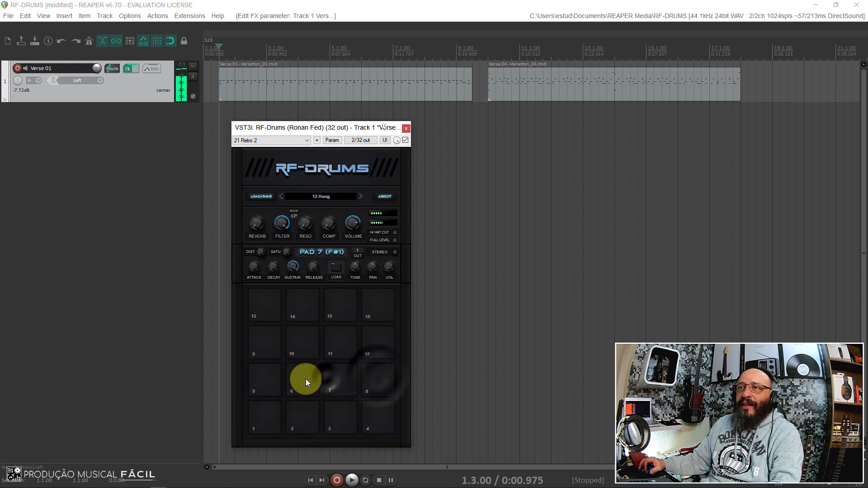
{"action": "left_click", "coordinate": [301, 379]}
{"action": "left_click", "coordinate": [270, 379]}
{"action": "left_click", "coordinate": [267, 347]}
{"action": "left_click", "coordinate": [303, 343]}
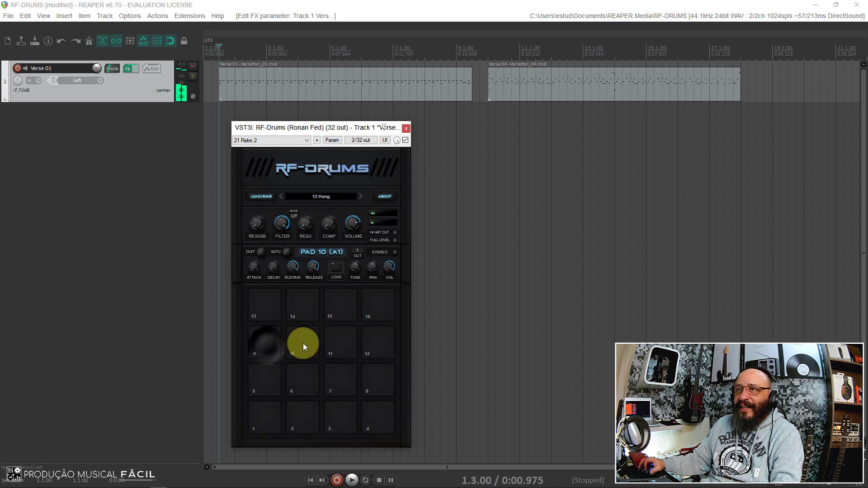
{"action": "left_click", "coordinate": [346, 344]}
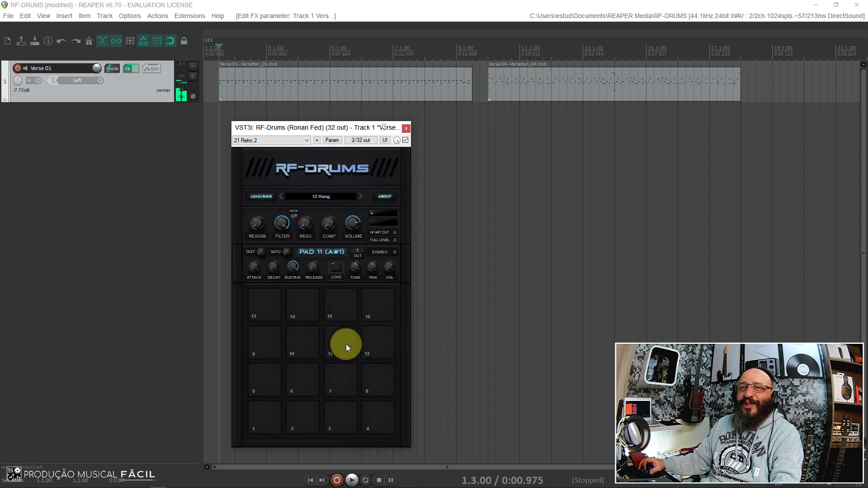
- Load the 13 Hip Hop 1 preset and play the Verse 01 and Verse 04 clips from their starts
{"action": "left_click", "coordinate": [360, 198]}
{"action": "key", "text": "space"}
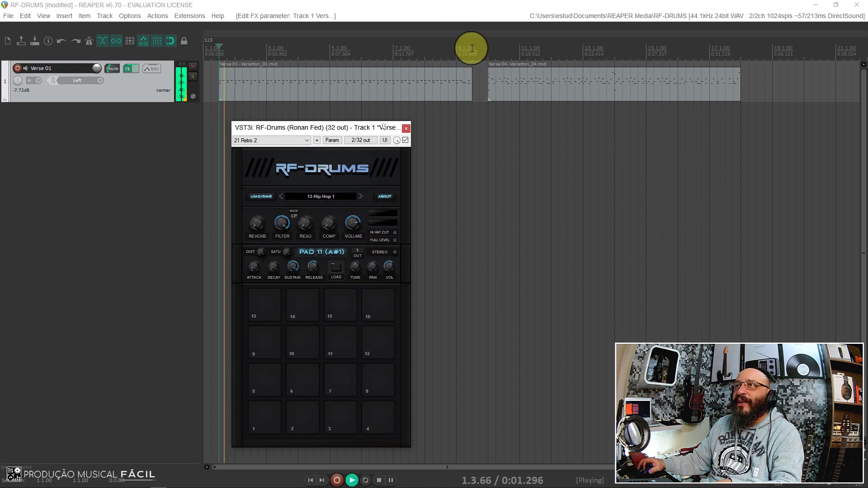
{"action": "left_click", "coordinate": [487, 49]}
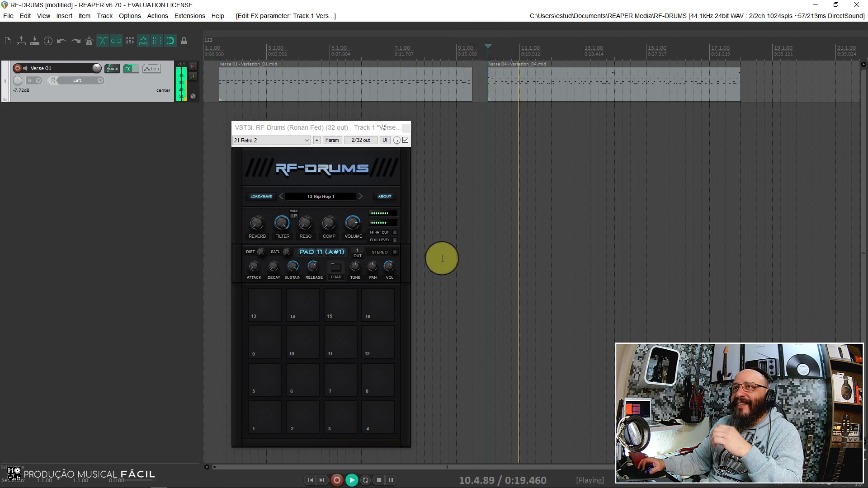
- Load the 14 Hip Hop 2 preset and try Pad 11's stereo option plus the resonance and reverb controls while Verse 04 plays
{"action": "left_click", "coordinate": [360, 197]}
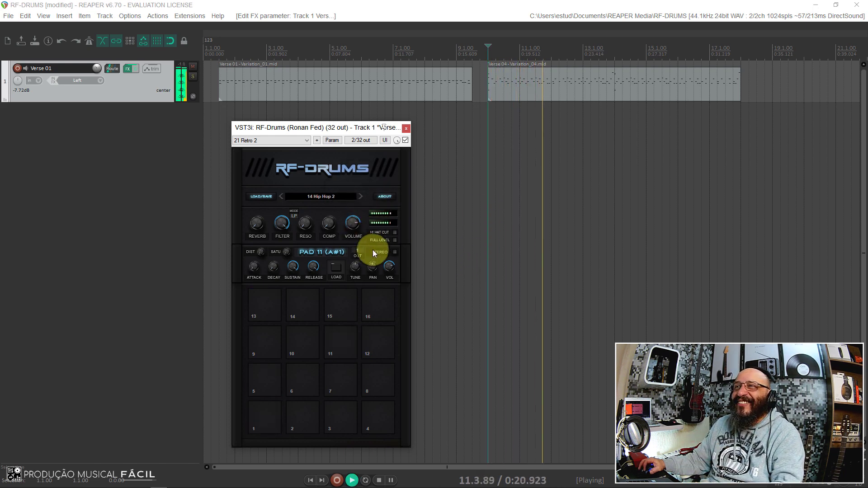
{"action": "left_click", "coordinate": [395, 252]}
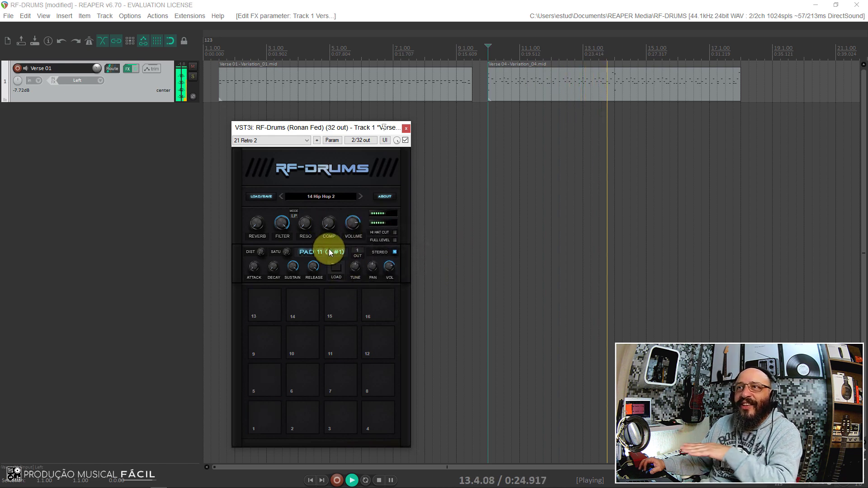
{"action": "mouse_move", "coordinate": [306, 226]}
{"action": "left_mouse_down"}
{"action": "mouse_move", "coordinate": [325, 116]}
{"action": "mouse_move", "coordinate": [310, 223]}
{"action": "left_mouse_up"}
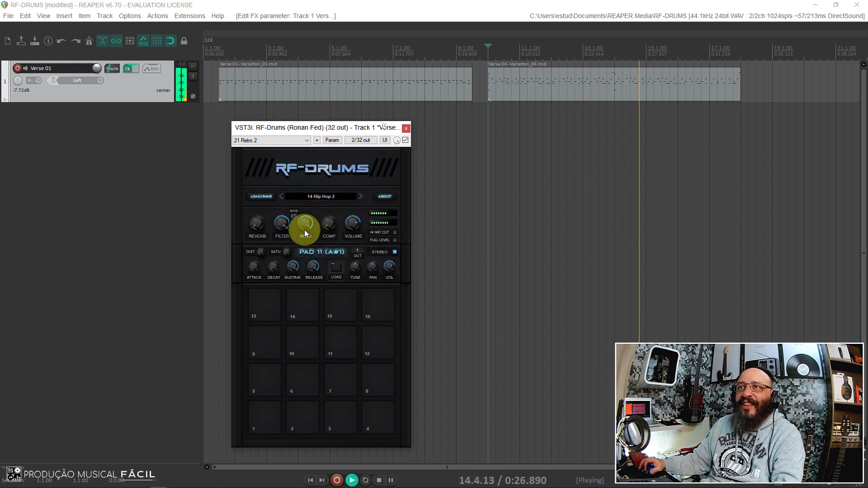
{"action": "left_click_drag", "start_coordinate": [256, 222], "coordinate": [289, 250]}
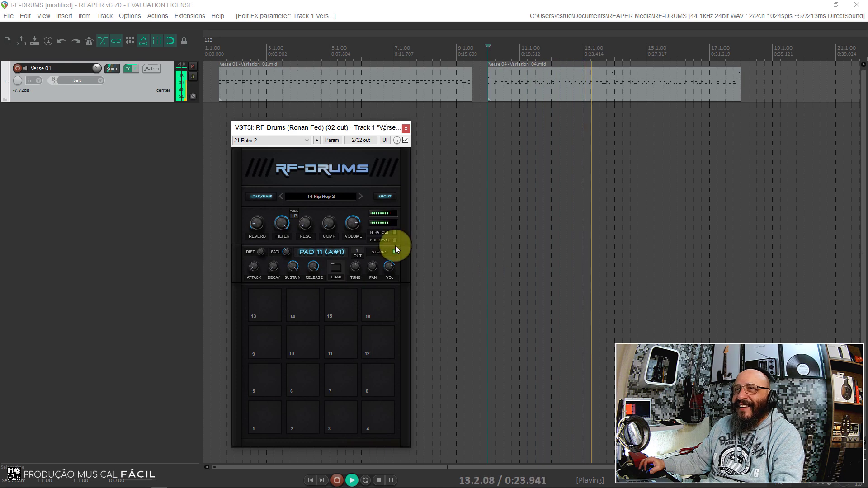
{"action": "key", "text": "space"}
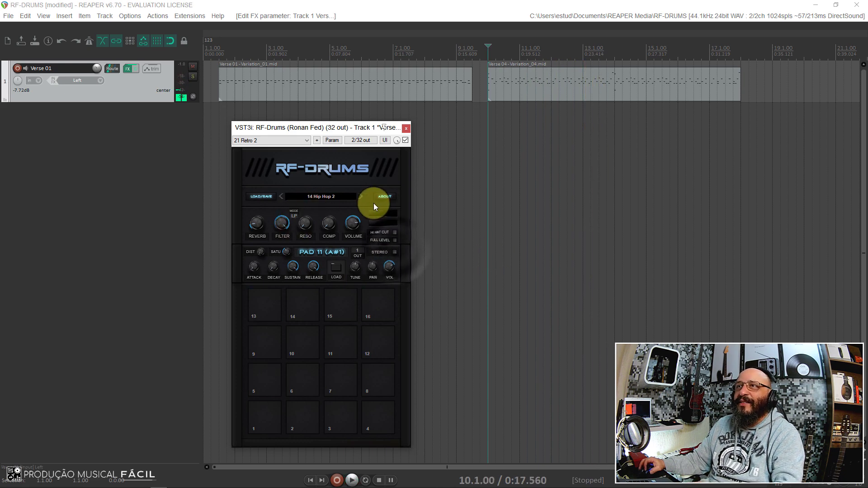
- Play the Verse 04 clip with the 15 House 1 and 16 House 2 presets, and reset the track's peak meter
{"action": "left_click", "coordinate": [362, 196]}
{"action": "key", "text": "space"}
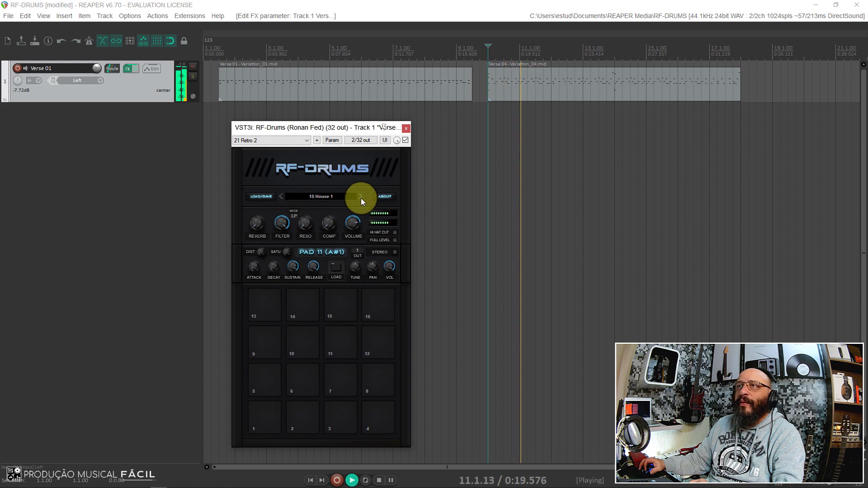
{"action": "left_click", "coordinate": [360, 197]}
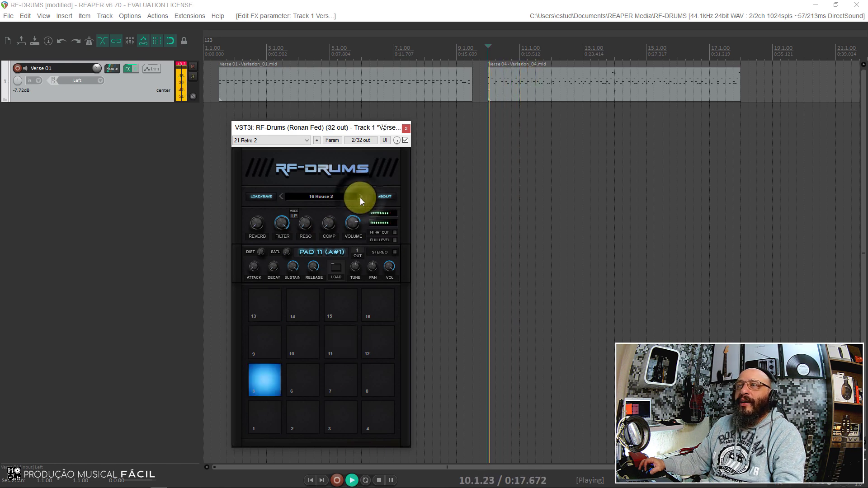
{"action": "left_click", "coordinate": [181, 67]}
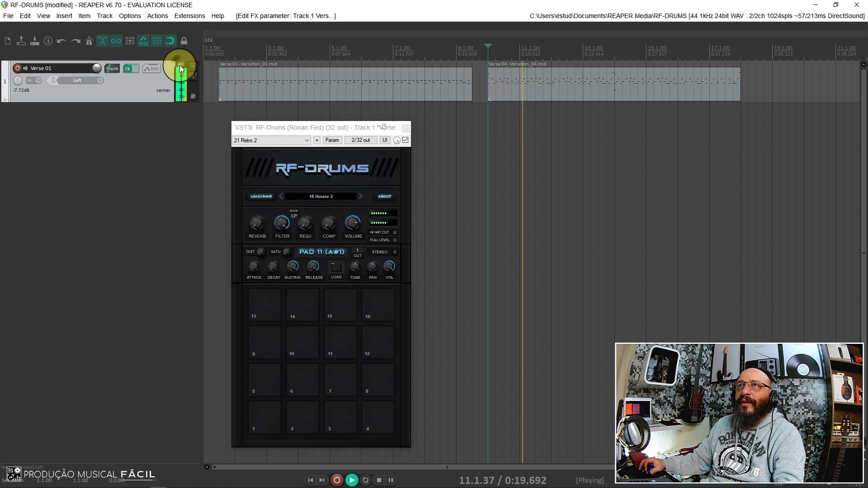
- Load the 17 Jazz preset and play the Verse 04 and Verse 01 clips from their starts
{"action": "left_click", "coordinate": [359, 197]}
{"action": "left_click", "coordinate": [305, 196]}
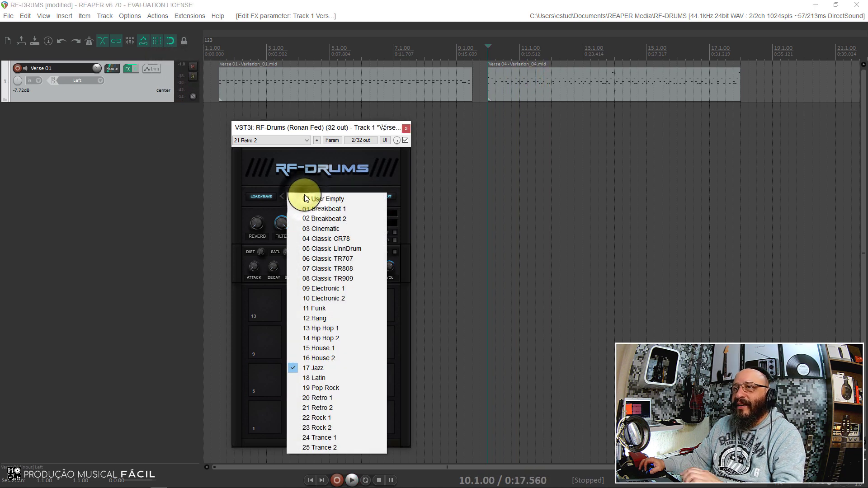
{"action": "left_click", "coordinate": [490, 143]}
{"action": "key", "text": "space"}
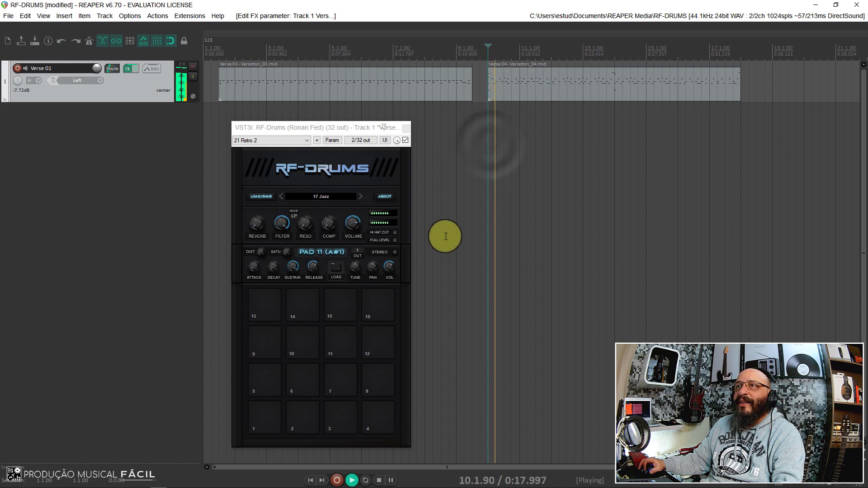
{"action": "left_click", "coordinate": [219, 51]}
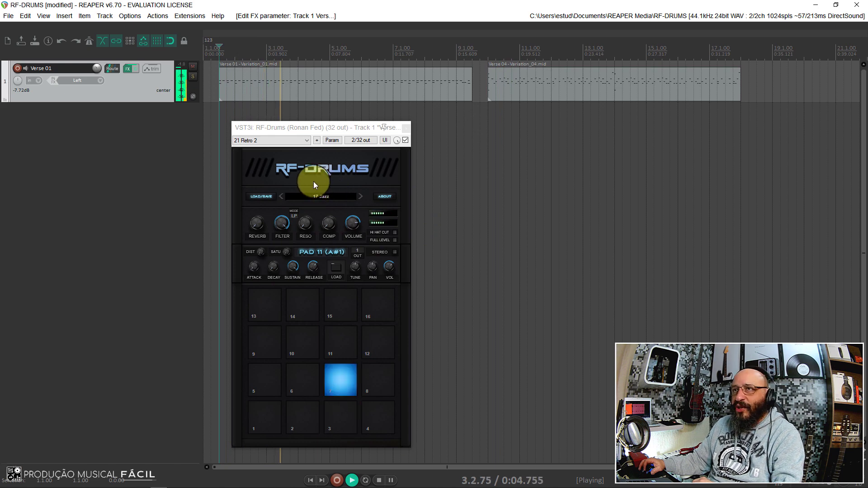
- Load the 18 Latin preset, play the Verse 01 and Verse 04 clips, and toggle Hi Hat Cut on and off during playback
{"action": "left_click", "coordinate": [359, 197]}
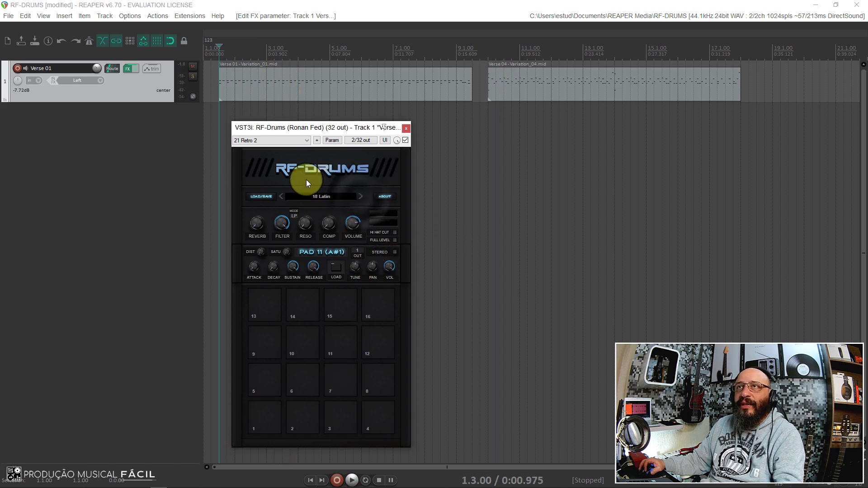
{"action": "key", "text": "space"}
{"action": "left_click", "coordinate": [484, 168]}
{"action": "key", "text": "space"}
{"action": "key", "text": "space"}
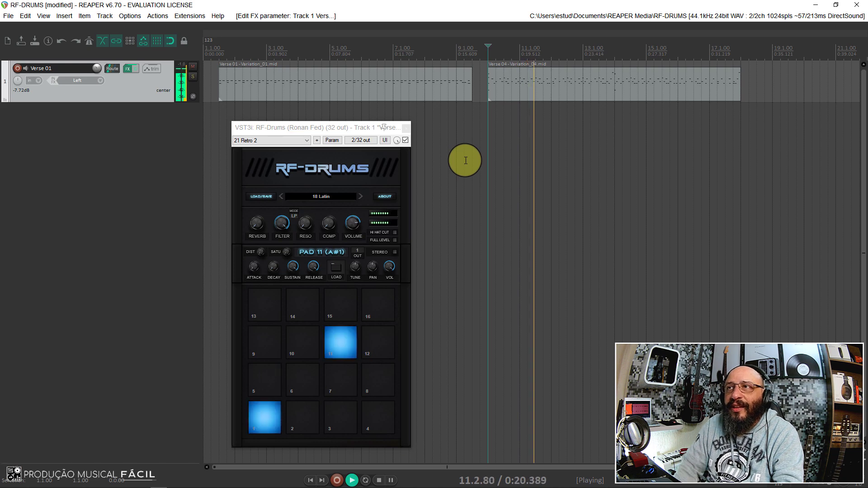
{"action": "left_click", "coordinate": [394, 233]}
{"action": "left_click", "coordinate": [395, 234]}
{"action": "key", "text": "space"}
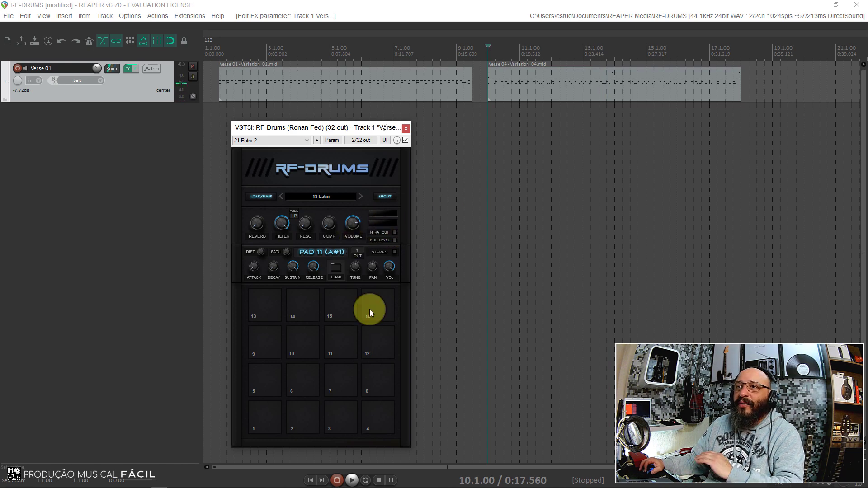
- Audition the 18 Latin sounds by triggering individual pads across all four rows, from Pad 2 up to Pad 16 and back to Pad 13
{"action": "left_click", "coordinate": [308, 415]}
{"action": "left_click", "coordinate": [340, 413]}
{"action": "left_click", "coordinate": [382, 413]}
{"action": "left_click", "coordinate": [374, 378]}
{"action": "left_click", "coordinate": [324, 378]}
{"action": "left_click", "coordinate": [301, 378]}
{"action": "left_click", "coordinate": [260, 375]}
{"action": "left_click", "coordinate": [260, 347]}
{"action": "left_click", "coordinate": [296, 341]}
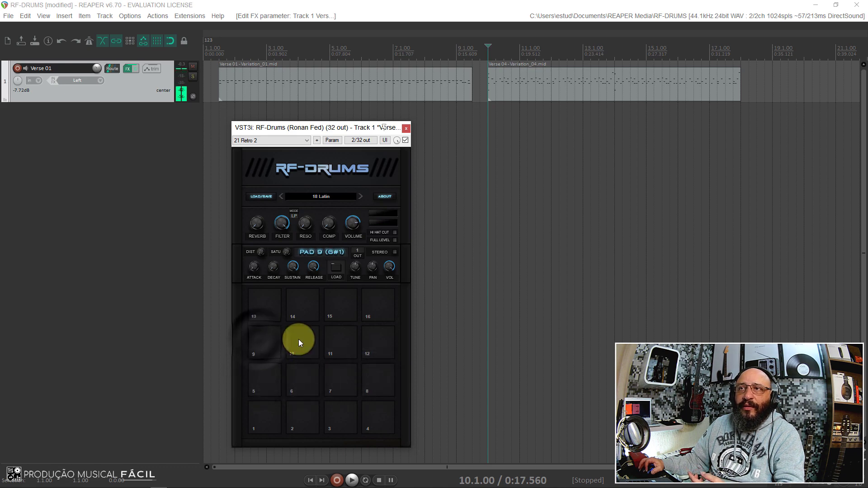
{"action": "left_click", "coordinate": [351, 344]}
{"action": "left_click", "coordinate": [378, 344]}
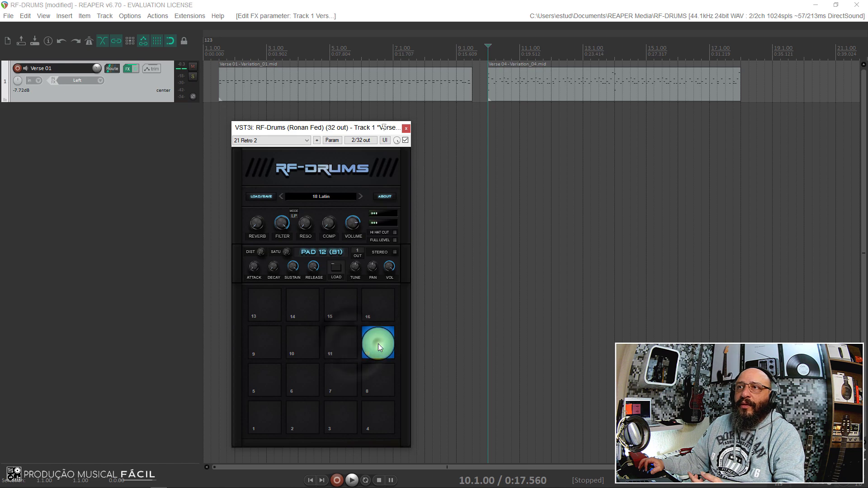
{"action": "left_click", "coordinate": [365, 300]}
{"action": "left_click", "coordinate": [333, 304]}
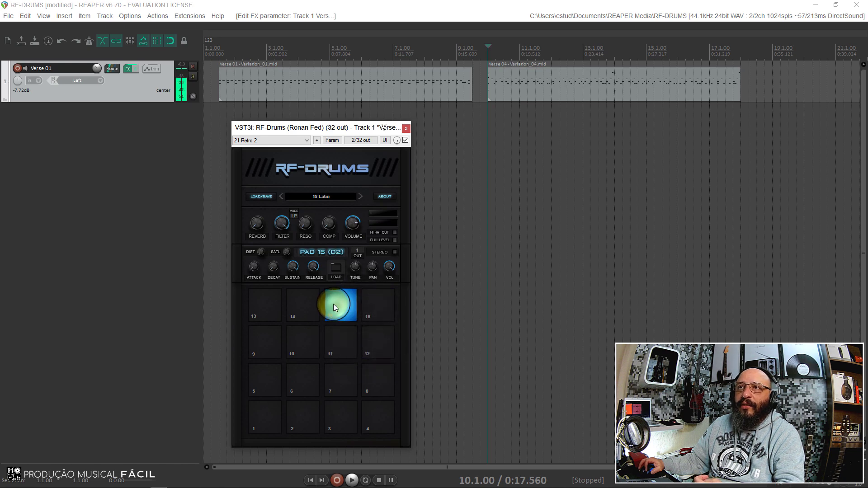
{"action": "left_click", "coordinate": [301, 311]}
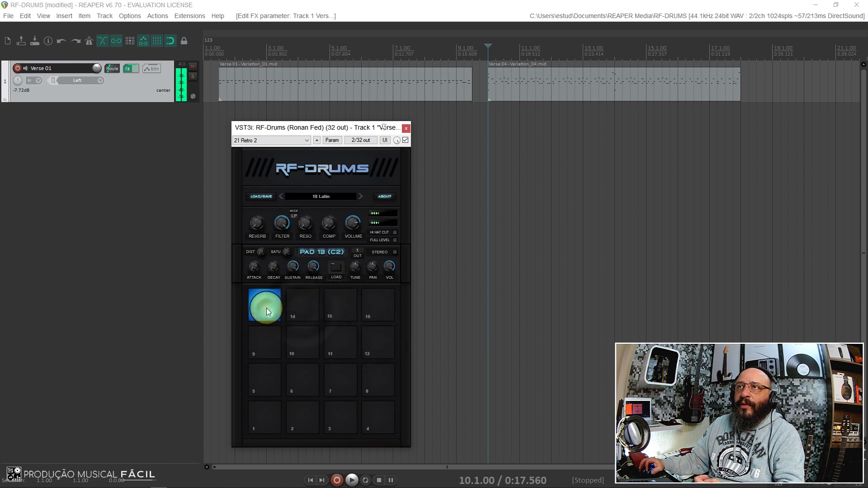
- Load the 19 Pop Rock preset and play the Verse 01 clip from its start
{"action": "left_click", "coordinate": [360, 195]}
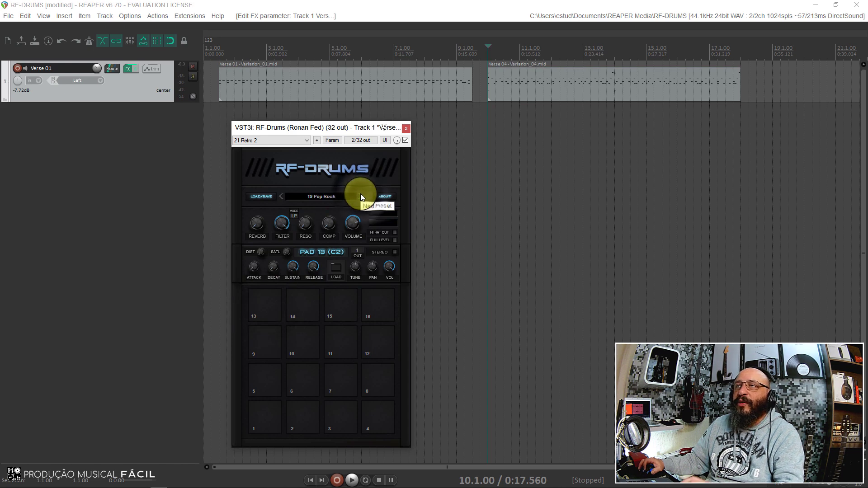
{"action": "left_click", "coordinate": [219, 52]}
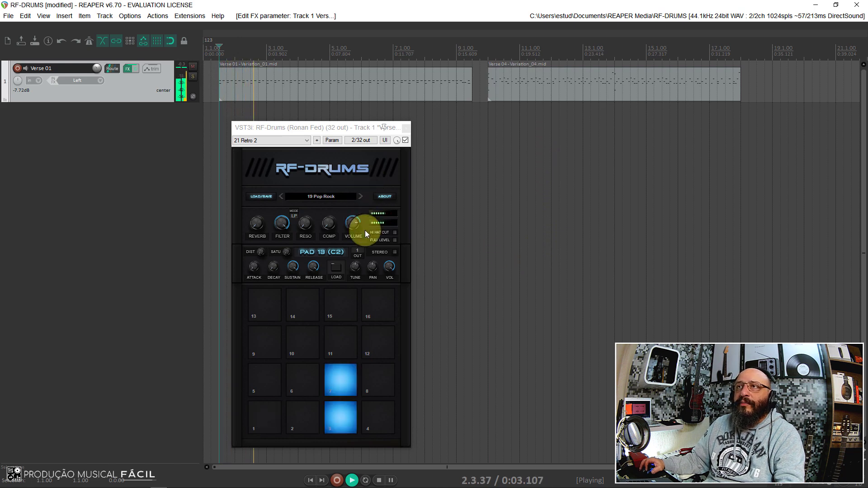
{"action": "key", "text": "space"}
- Load the 20 Retro 1 preset, play the Verse 01 and Verse 04 clips, and reselect the preset to replay Verse 04
{"action": "left_click", "coordinate": [361, 197]}
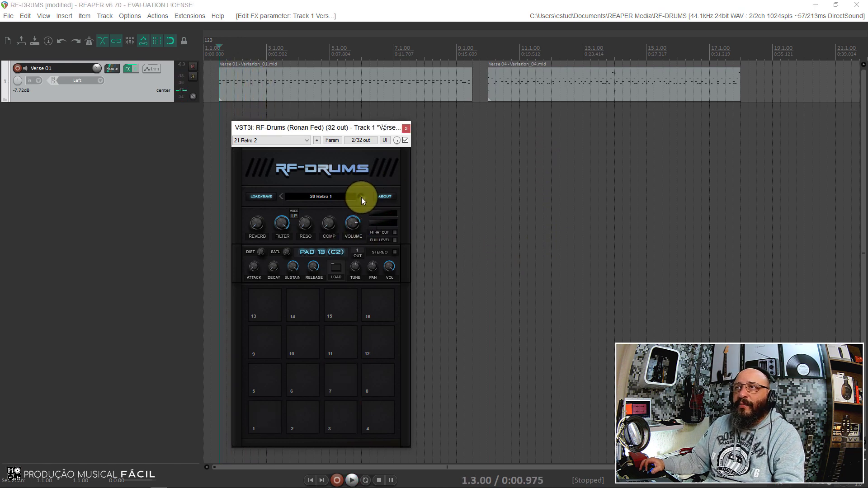
{"action": "key", "text": "space"}
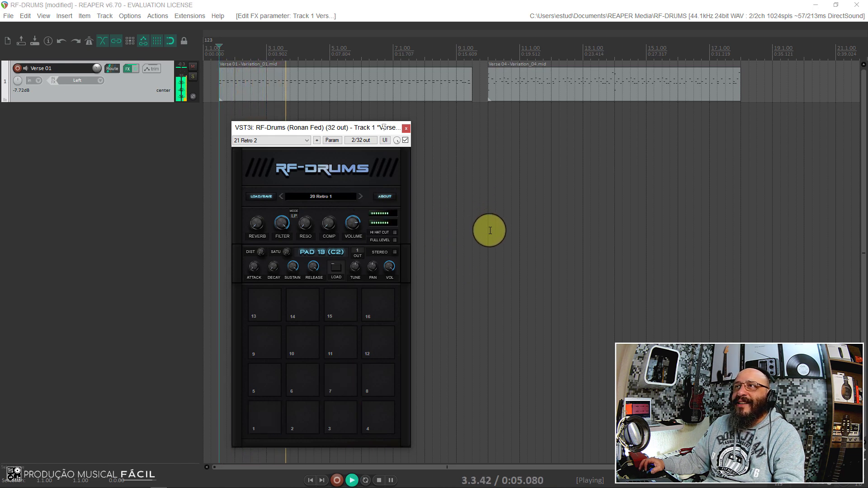
{"action": "left_click", "coordinate": [488, 196]}
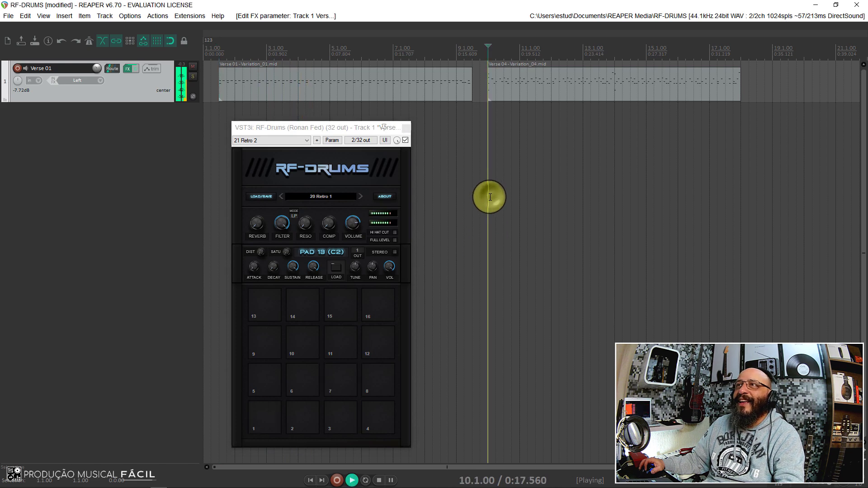
{"action": "key", "text": "space"}
{"action": "left_click", "coordinate": [354, 199]}
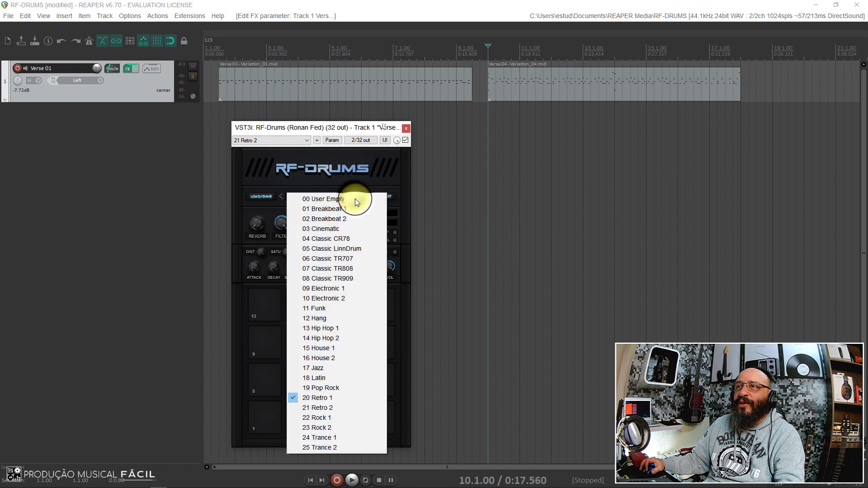
{"action": "left_click", "coordinate": [321, 397]}
{"action": "key", "text": "space"}
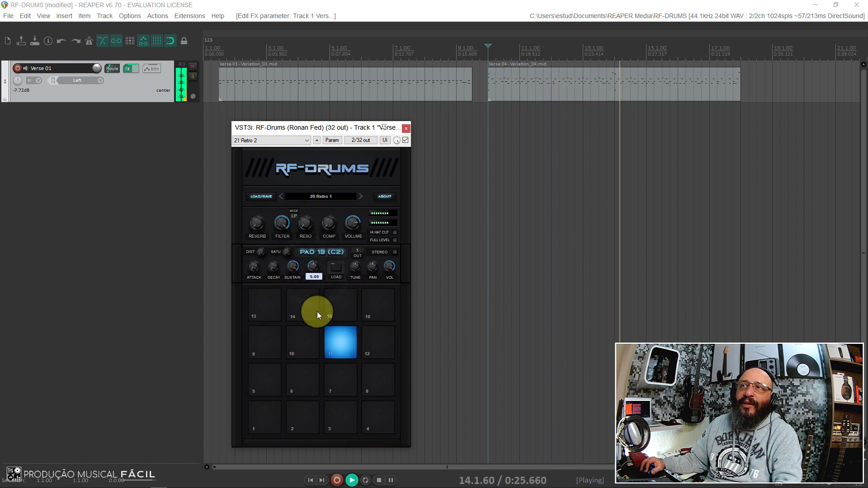
- Lower Pad 13's sustain to 5.40 and try its stereo option while Verse 04 plays, and stop playback
{"action": "left_click_drag", "start_coordinate": [288, 267], "coordinate": [289, 308]}
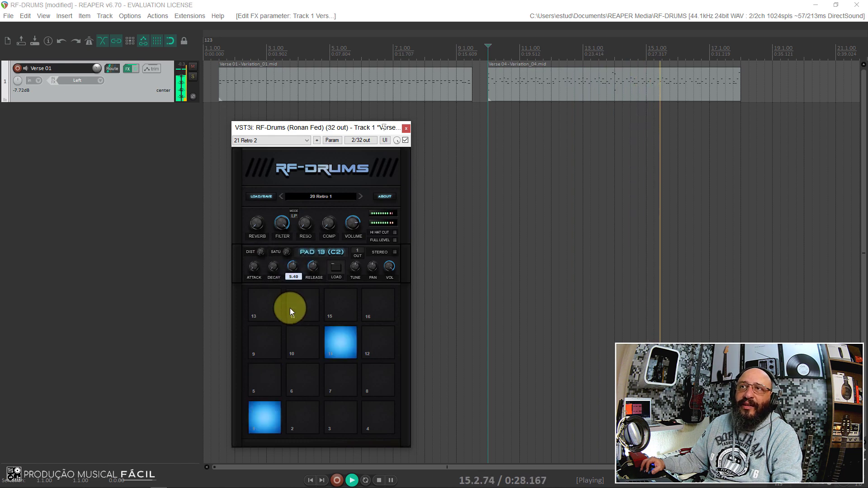
{"action": "left_click", "coordinate": [393, 252]}
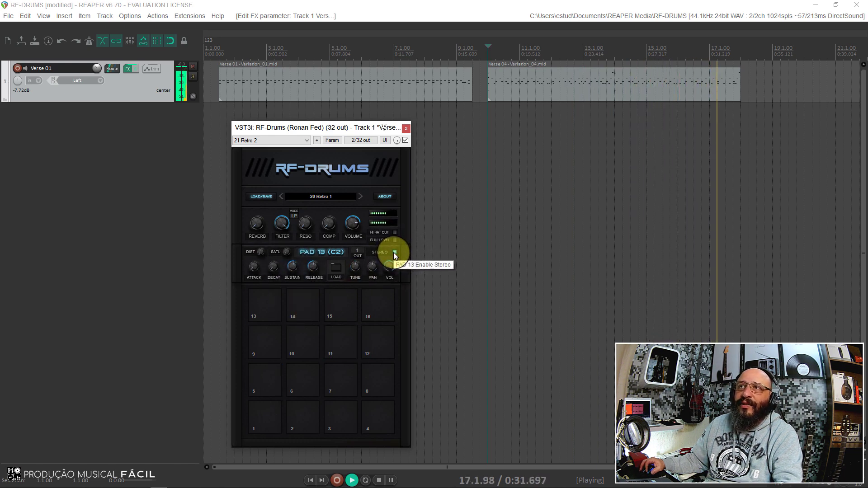
{"action": "key", "text": "space"}
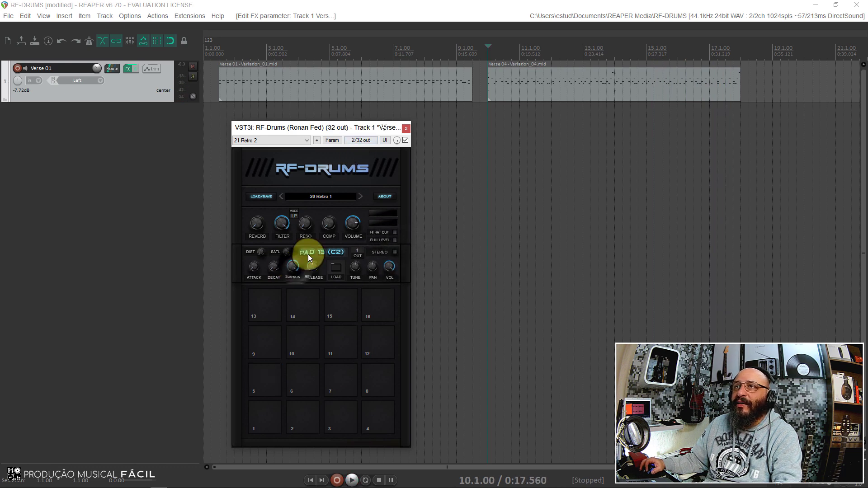
- Switch to the 21 Retro 2 preset and on to 22 Rock 1, and play the Verse 04 and Verse 01 clips from their starts
{"action": "left_click", "coordinate": [355, 198]}
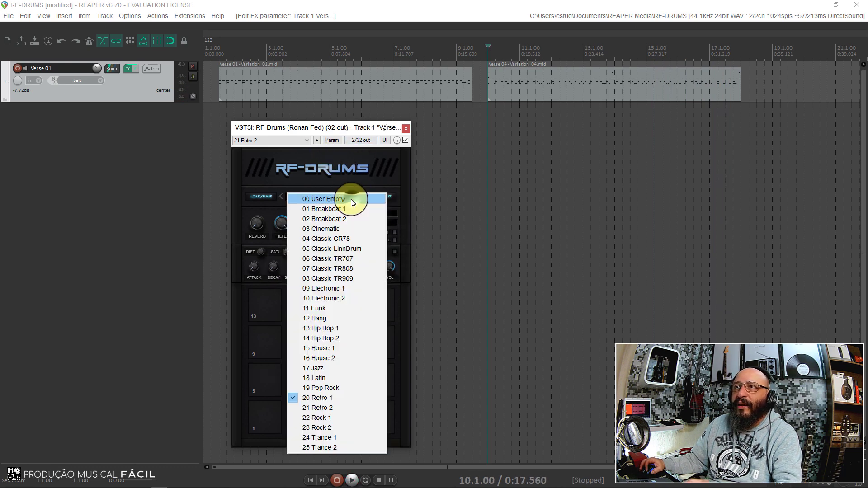
{"action": "left_click", "coordinate": [315, 410]}
{"action": "left_click", "coordinate": [344, 195]}
{"action": "left_click", "coordinate": [327, 416]}
{"action": "key", "text": "space"}
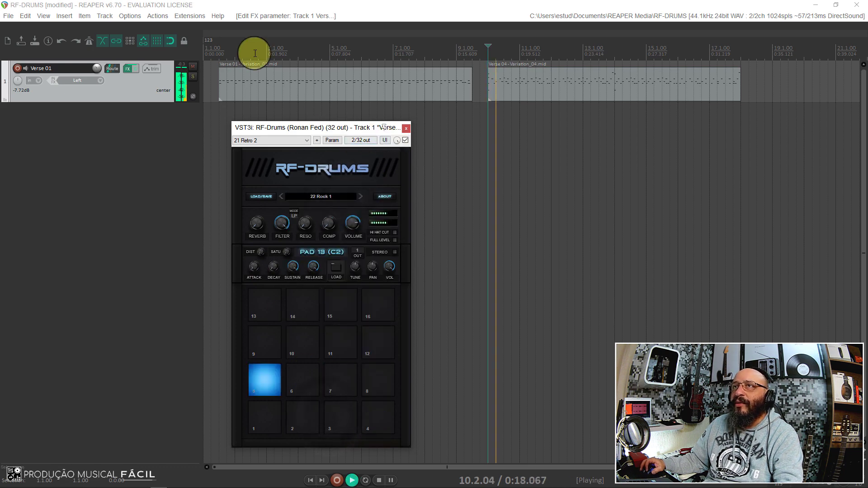
{"action": "left_click", "coordinate": [218, 56]}
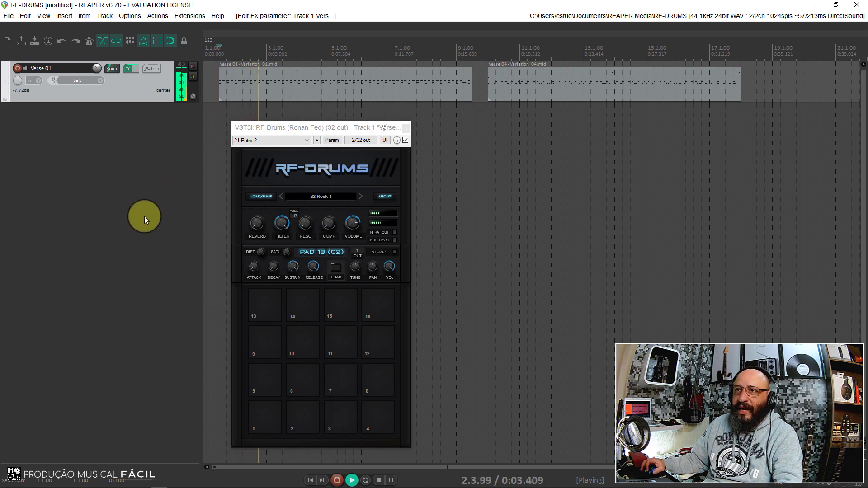
- Audition the 22 Rock 1 sound on Pad 3 several times and replay the start of the Verse 01 clip
{"action": "left_click", "coordinate": [350, 405]}
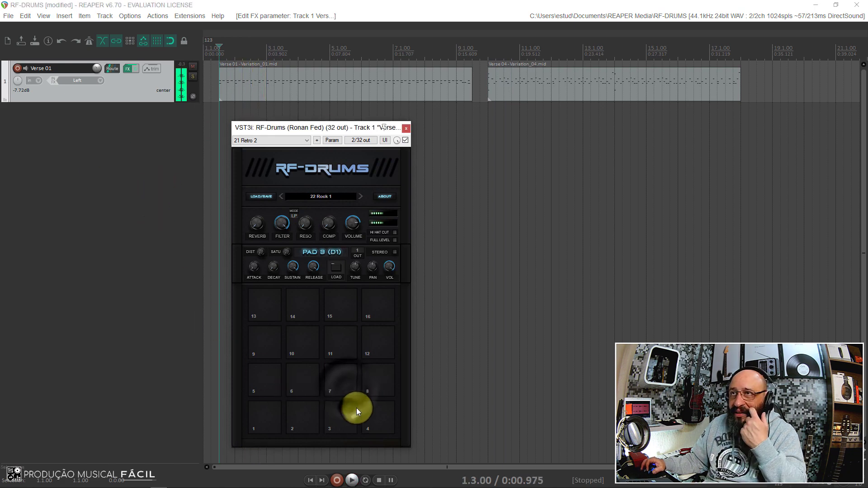
{"action": "left_click", "coordinate": [349, 413]}
{"action": "left_click", "coordinate": [341, 419]}
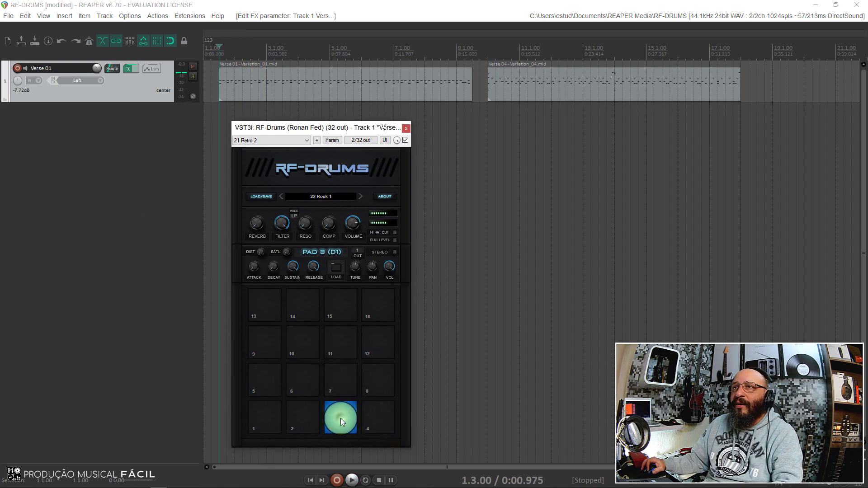
{"action": "key", "text": "space"}
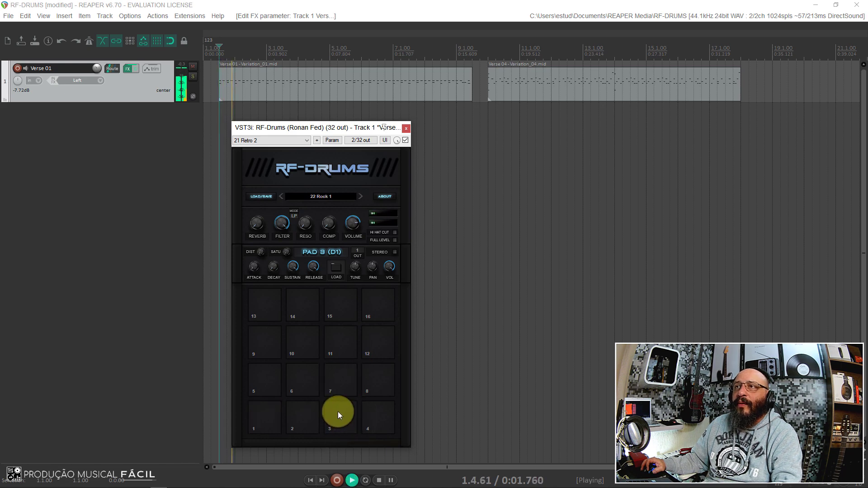
{"action": "key", "text": "space"}
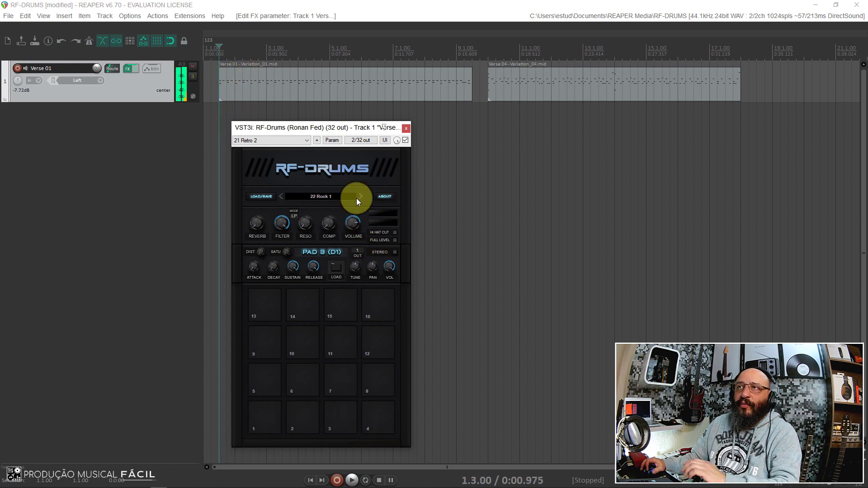
- Switch to the 23 Rock 2 preset, play the Verse 01 clip while trying the full level option on and off, and stop playback
{"action": "left_click", "coordinate": [359, 199]}
{"action": "key", "text": "space"}
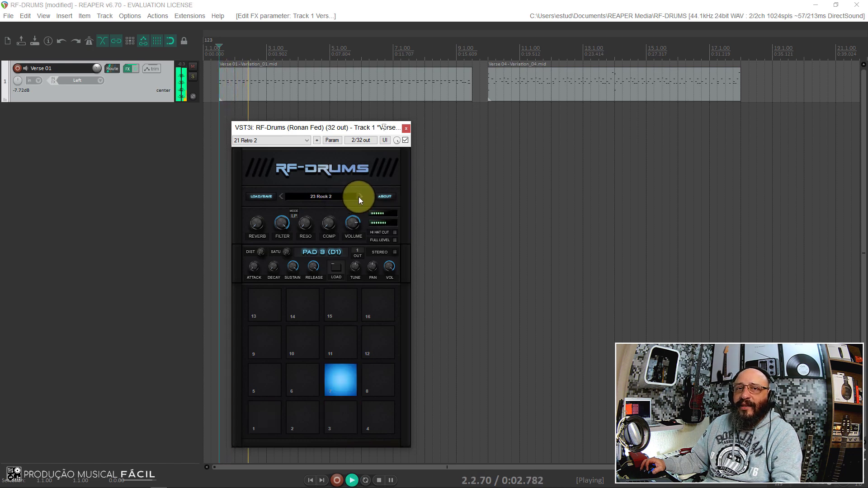
{"action": "left_click", "coordinate": [394, 240]}
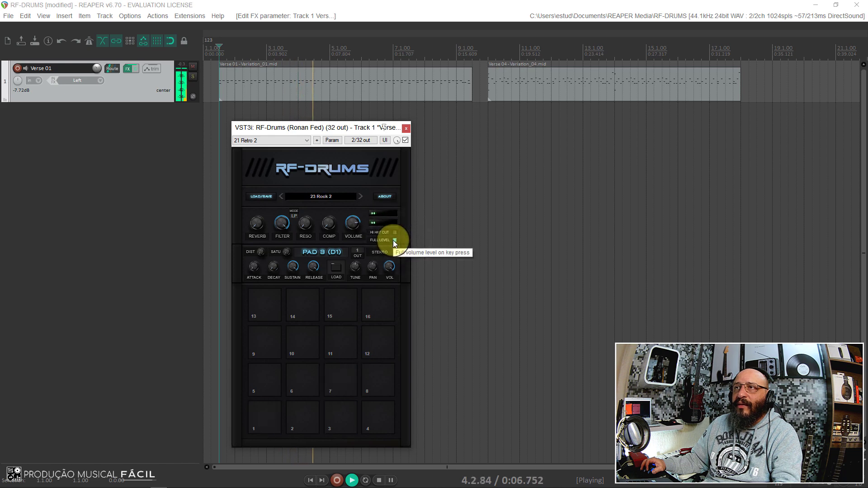
{"action": "left_click", "coordinate": [393, 240]}
{"action": "key", "text": "space"}
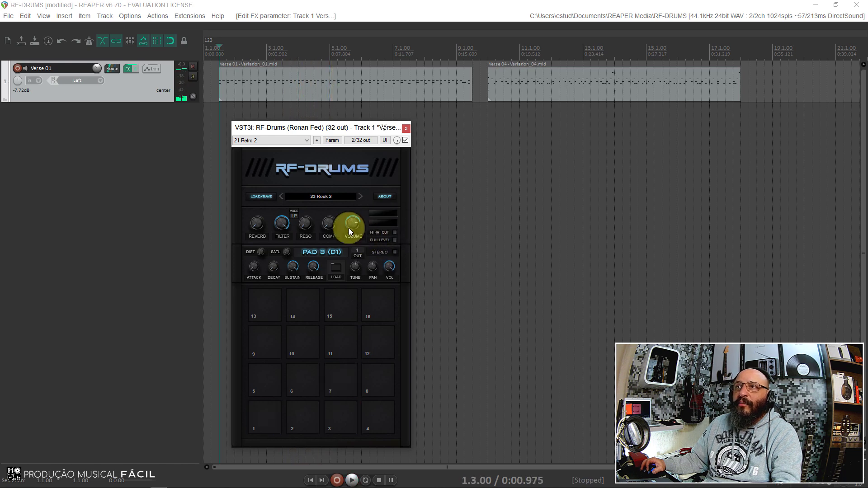
- Switch to the 24 Trance 1 preset, play the Verse 01 and Verse 04 clips, and lower the track volume to -8.37 dB
{"action": "left_click", "coordinate": [361, 197]}
{"action": "key", "text": "space"}
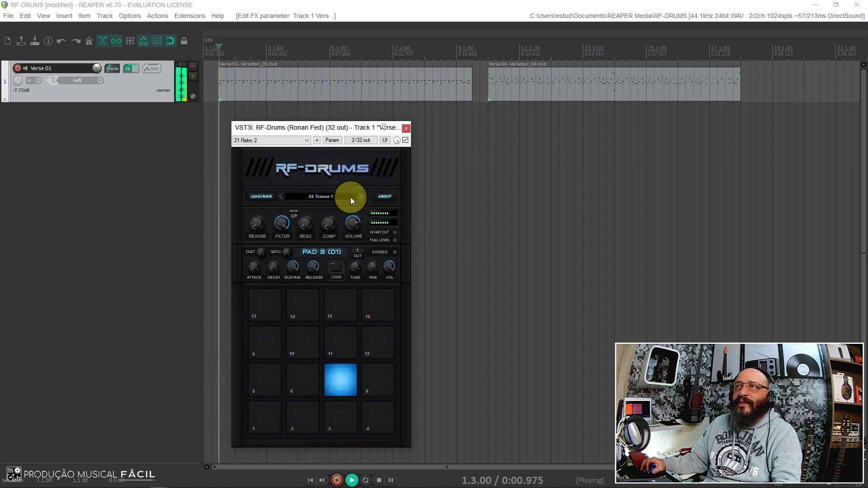
{"action": "key", "text": "space"}
{"action": "left_click", "coordinate": [488, 151]}
{"action": "key", "text": "space"}
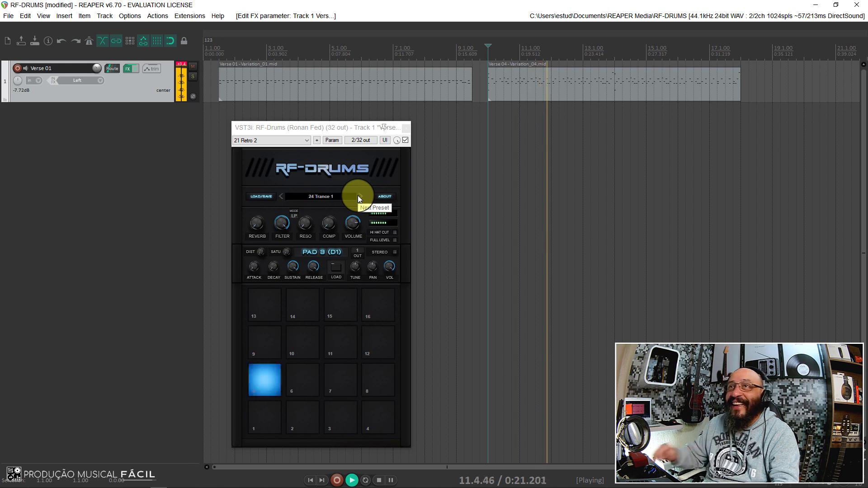
{"action": "scroll", "coordinate": [96, 66], "scroll_direction": "down", "scroll_amount": 2}
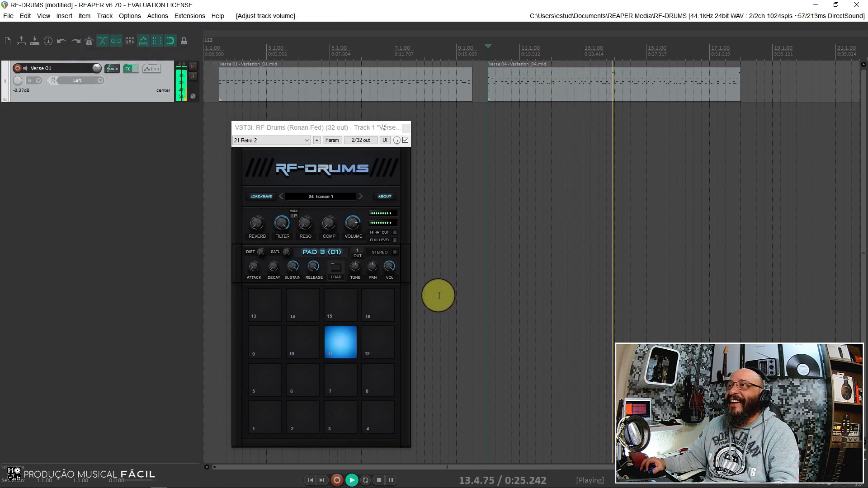
{"action": "key", "text": "space"}
- Audition the 24 Trance 1 sounds on Pads 16, 15 and 14, finishing on Pad 15
{"action": "left_click", "coordinate": [376, 304]}
{"action": "left_click", "coordinate": [341, 306]}
{"action": "left_click", "coordinate": [301, 308]}
{"action": "left_click", "coordinate": [312, 311]}
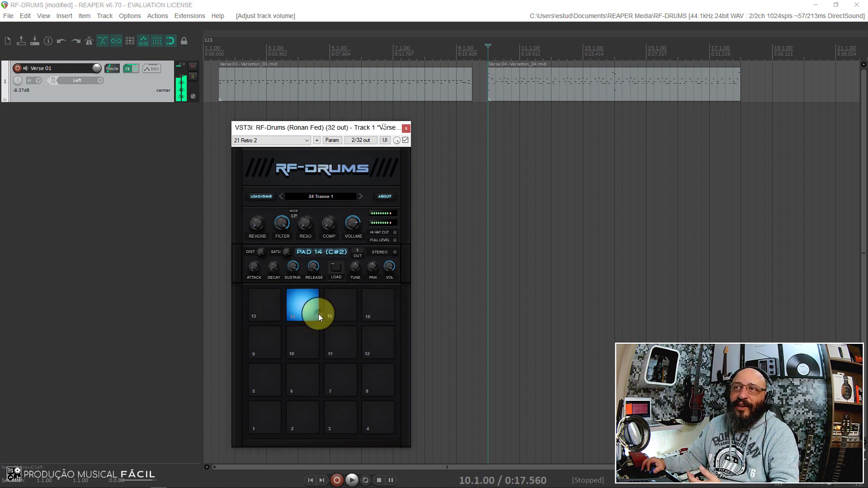
{"action": "left_click", "coordinate": [346, 313]}
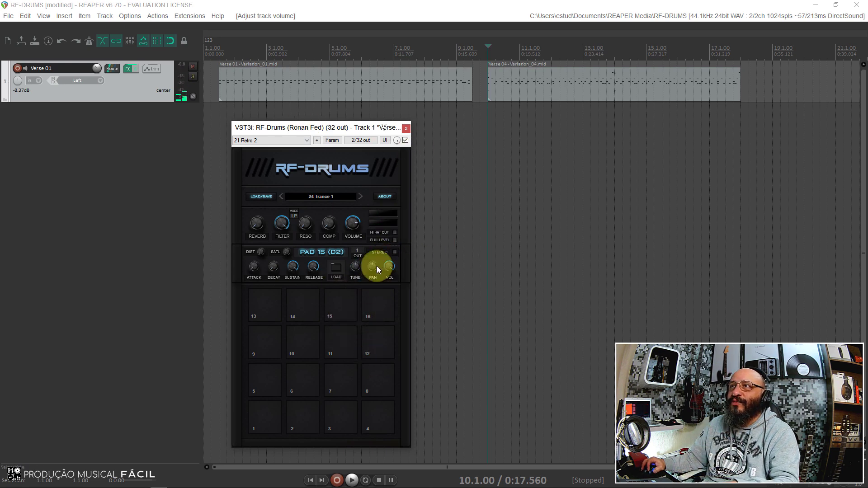
- Switch to the 25 Trance 2 preset, play the Verse 04 clip from its start, and stop playback
{"action": "left_click", "coordinate": [360, 197]}
{"action": "key", "text": "space"}
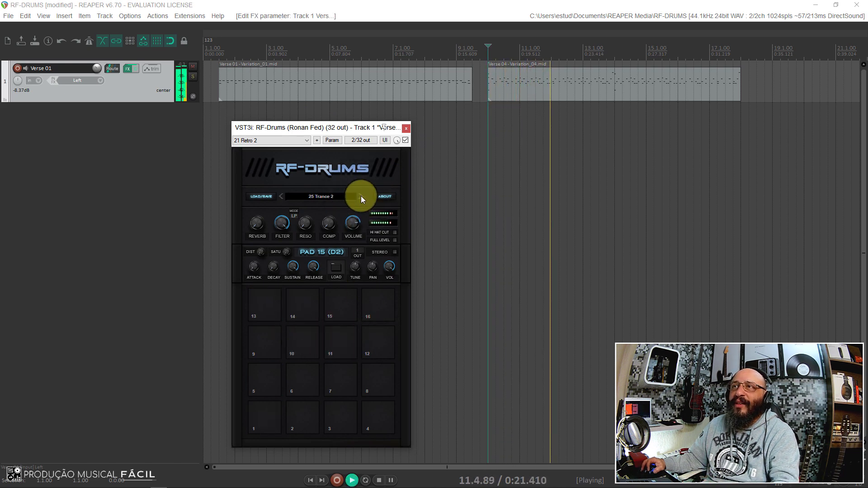
{"action": "key", "text": "space"}
- Look over the full preset list and the plug-in's version and developer information, and return to the drum pad view
{"action": "left_click", "coordinate": [335, 197]}
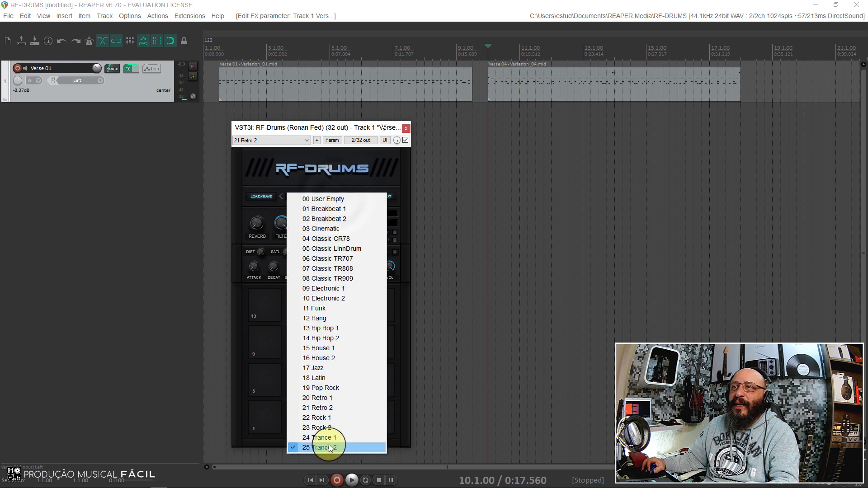
{"action": "left_click", "coordinate": [323, 173]}
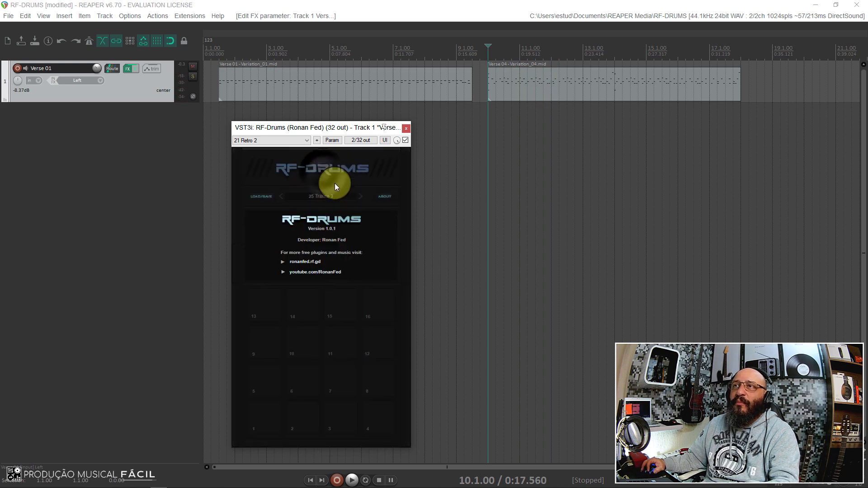
{"action": "left_click", "coordinate": [341, 170]}
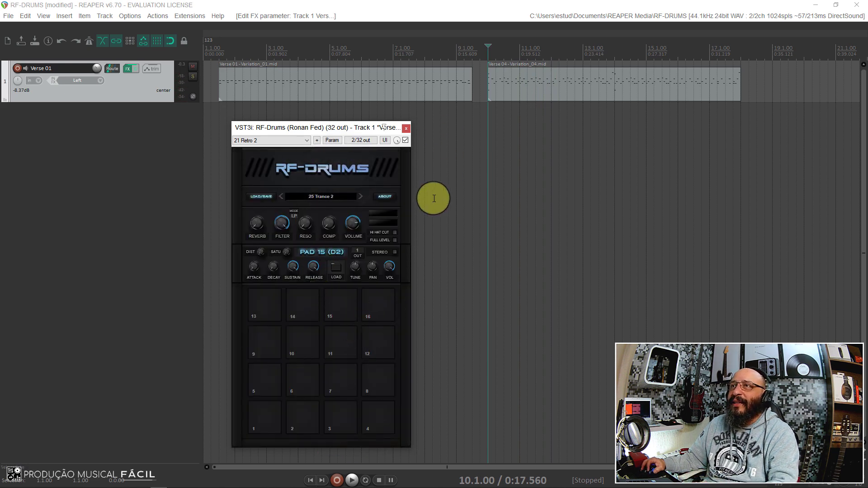